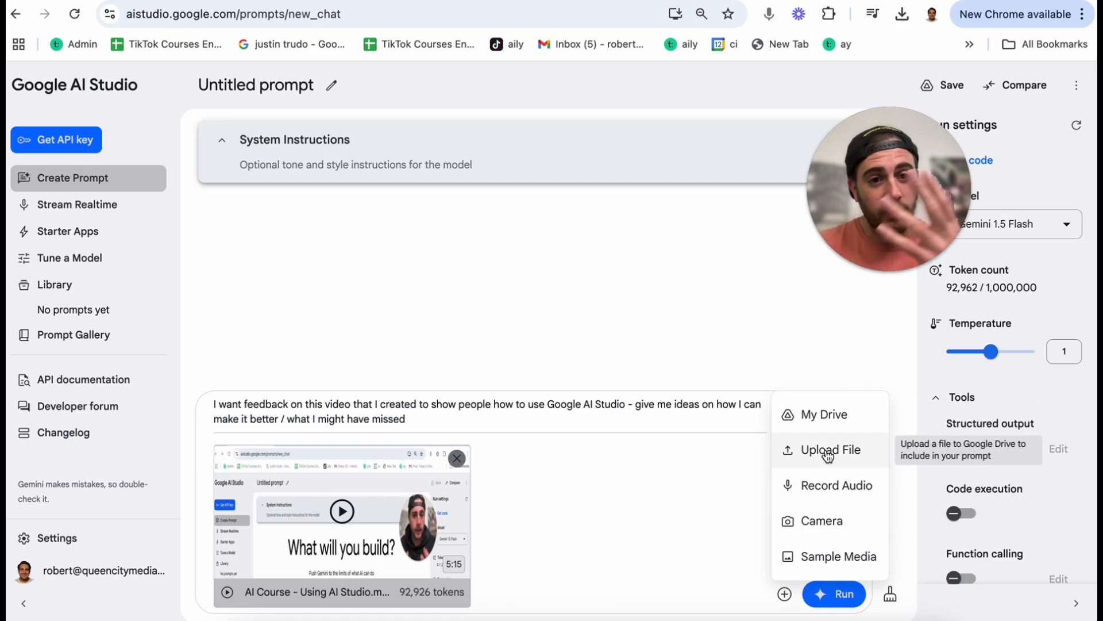
# Step: Submit the prompt asking for feedback on the attached AI Studio course video
pyautogui.click(840, 594)
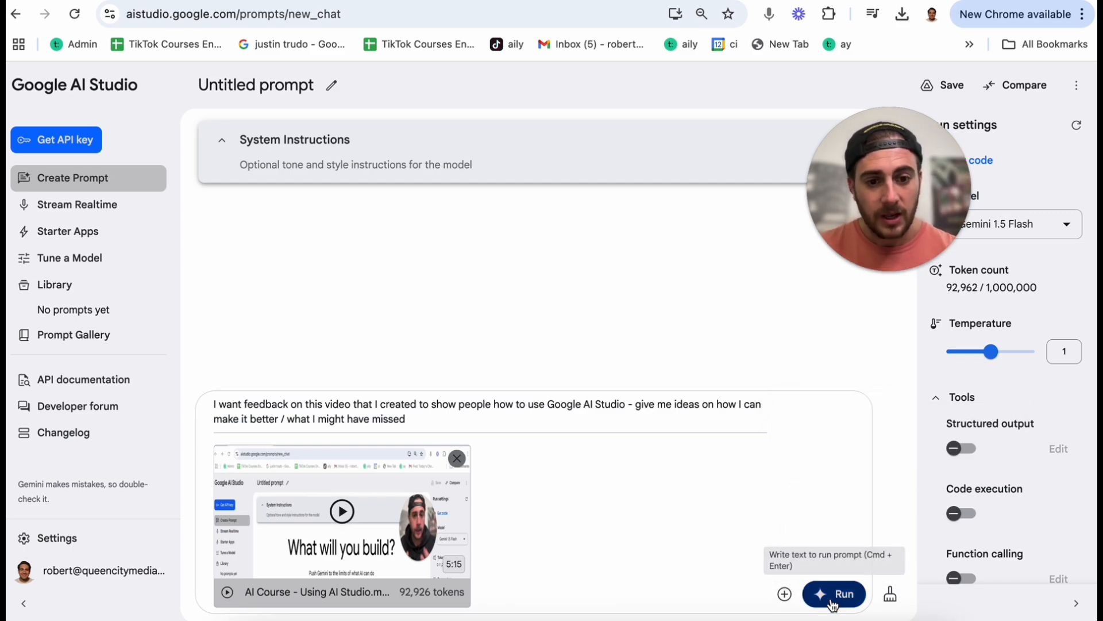
pyautogui.click(839, 594)
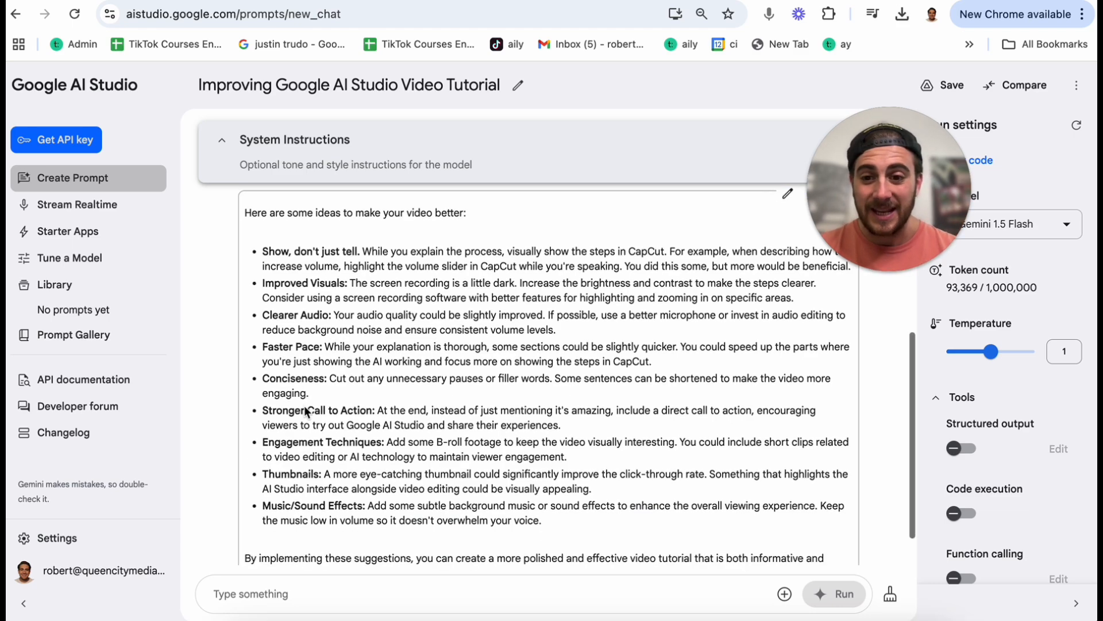
# Step: Ask the follow-up question "which areas should I increase the pace" and review the answer together with the earlier suggestions
pyautogui.scroll(-2, 379, 424)
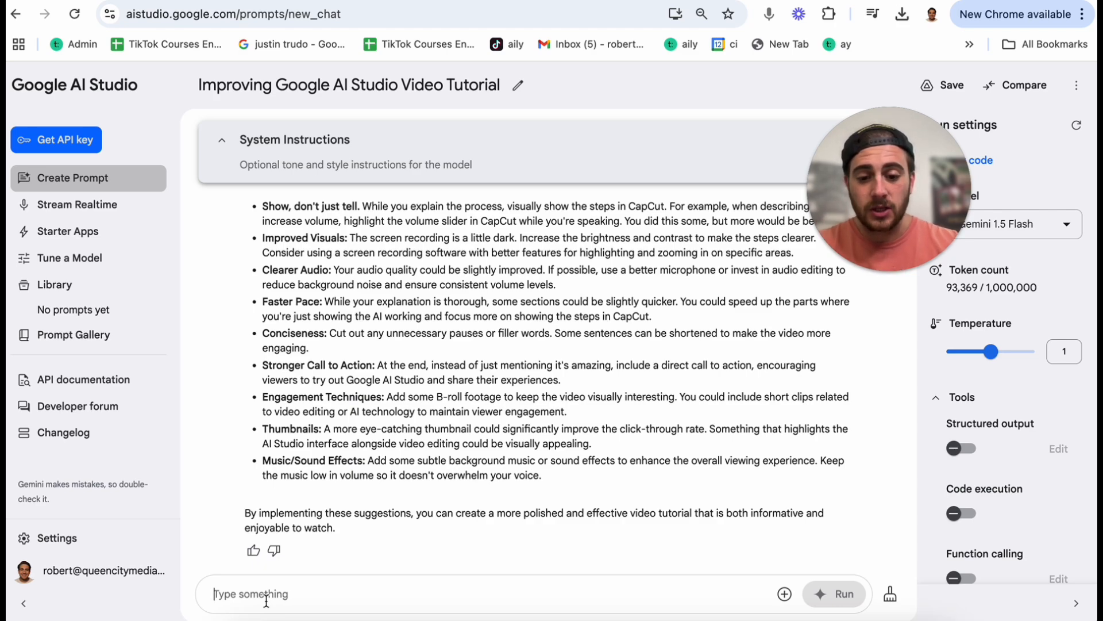
pyautogui.write('which areas should I increase the p')
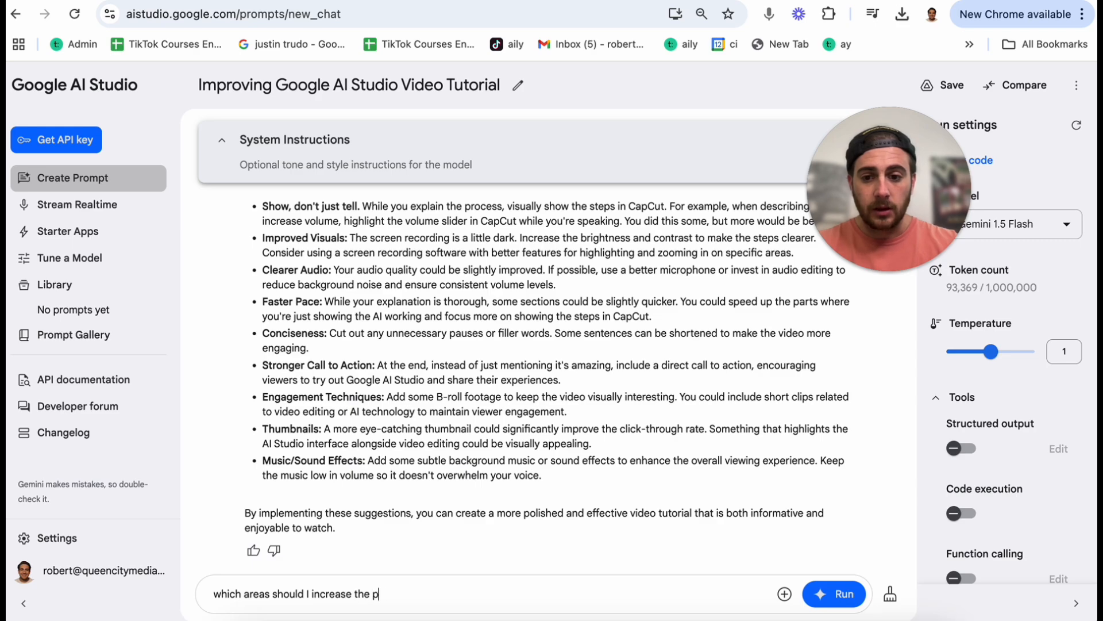
pyautogui.write('ace')
pyautogui.click(843, 596)
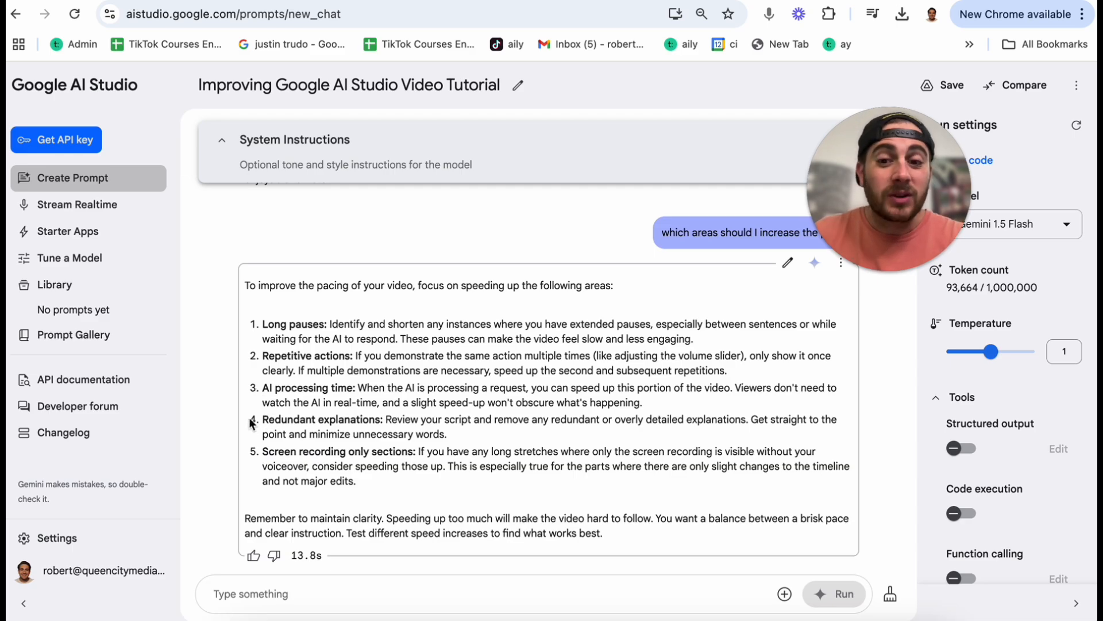
pyautogui.scroll(10, 430, 420)
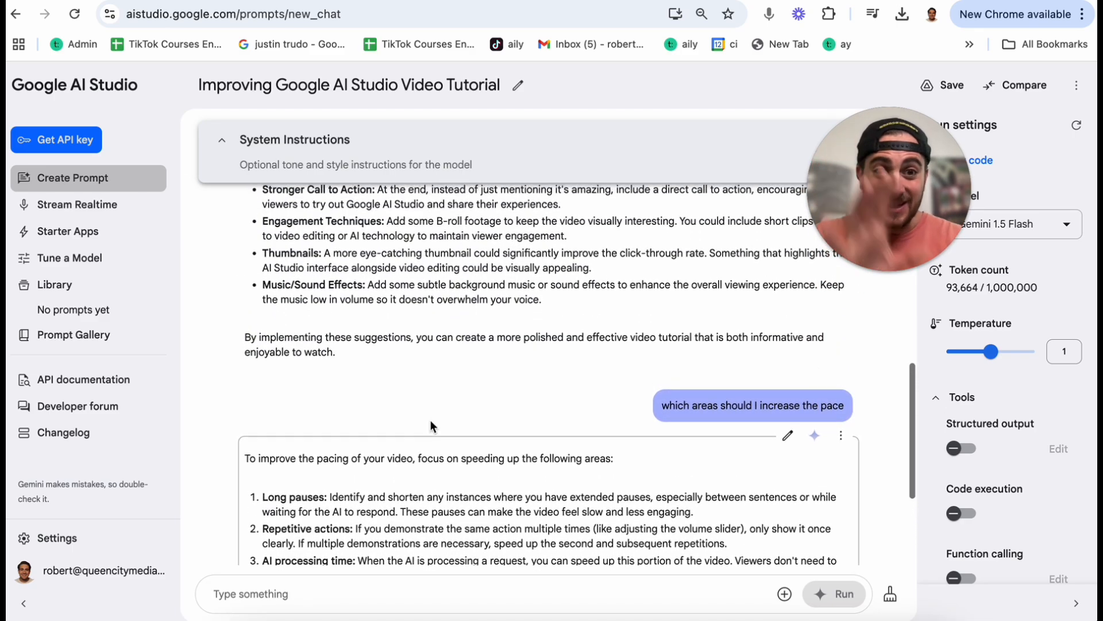
pyautogui.scroll(5, 430, 419)
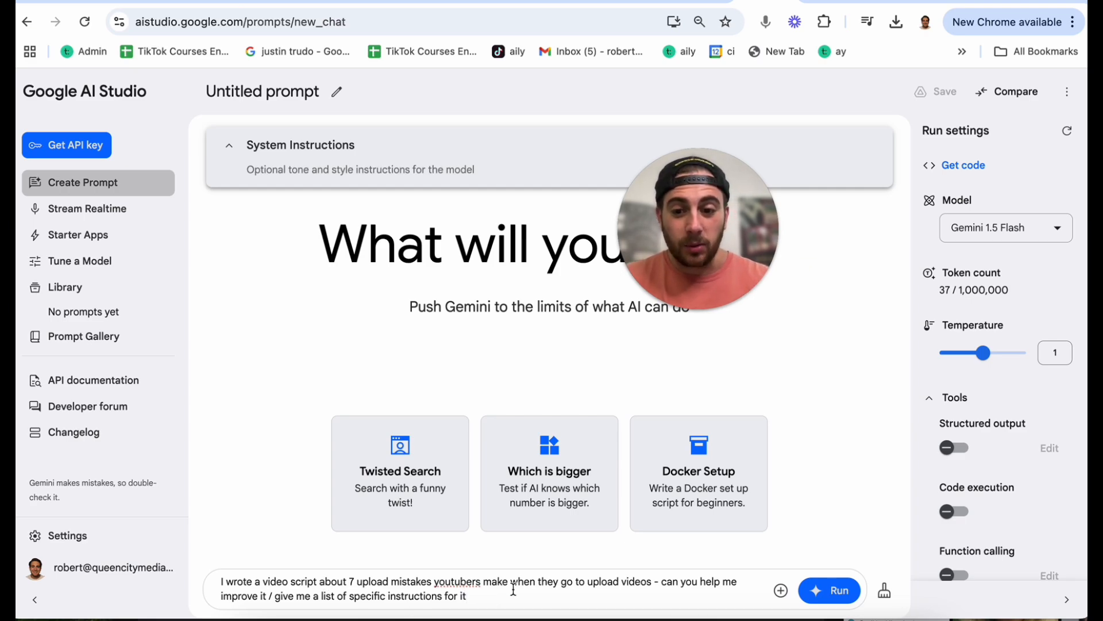
# Step: Attach the Google Drive document Gling AI Script #1 to the script-improvement prompt and submit it
pyautogui.click(781, 591)
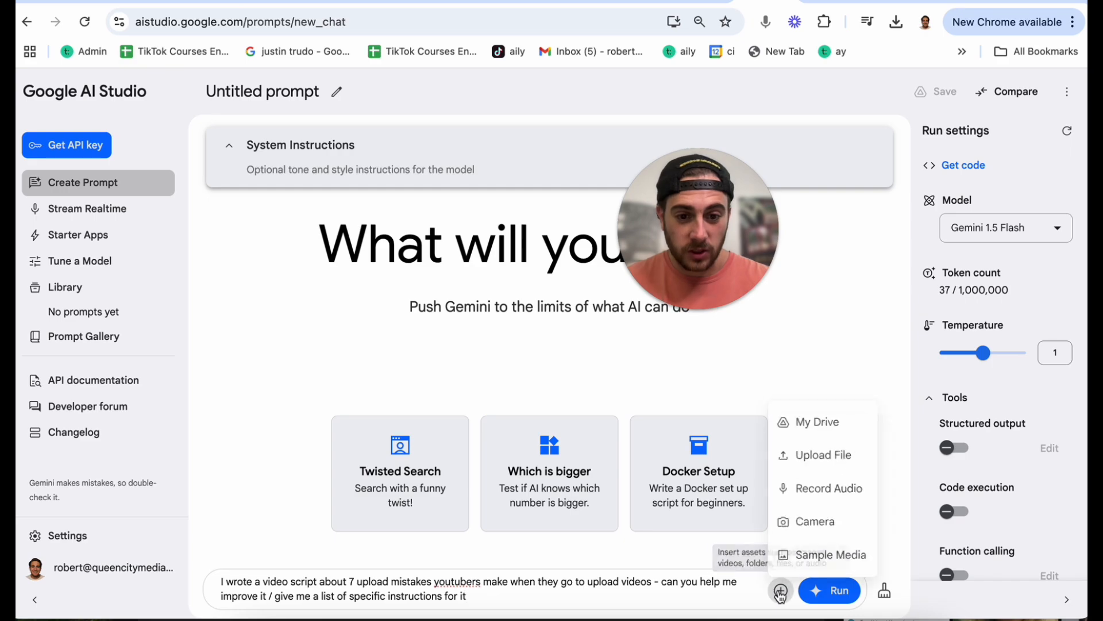
pyautogui.click(789, 421)
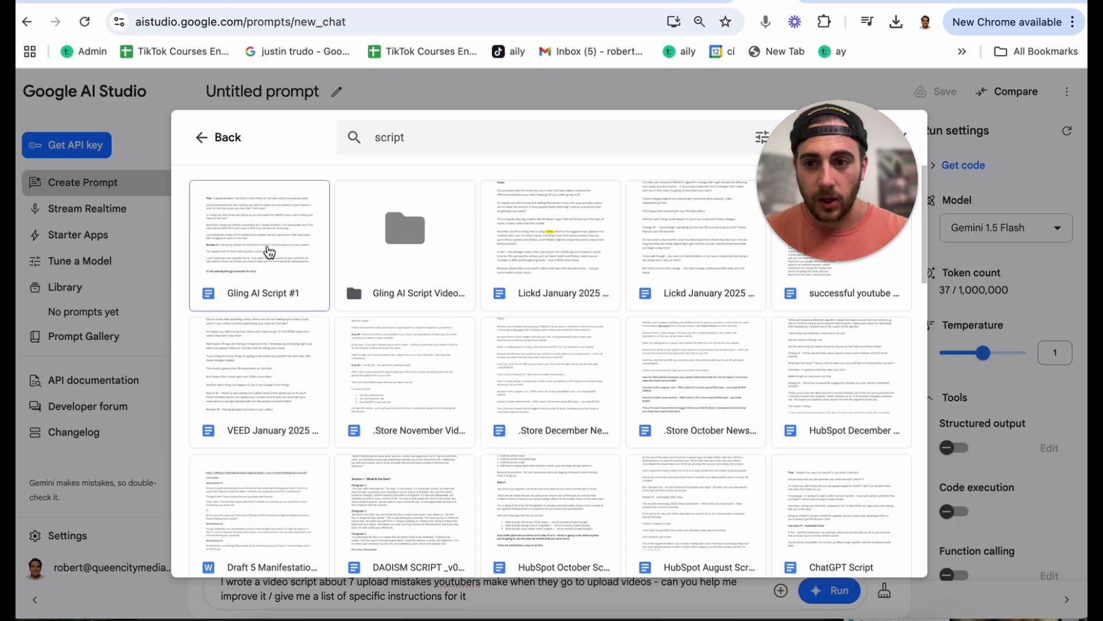
pyautogui.doubleClick(245, 270)
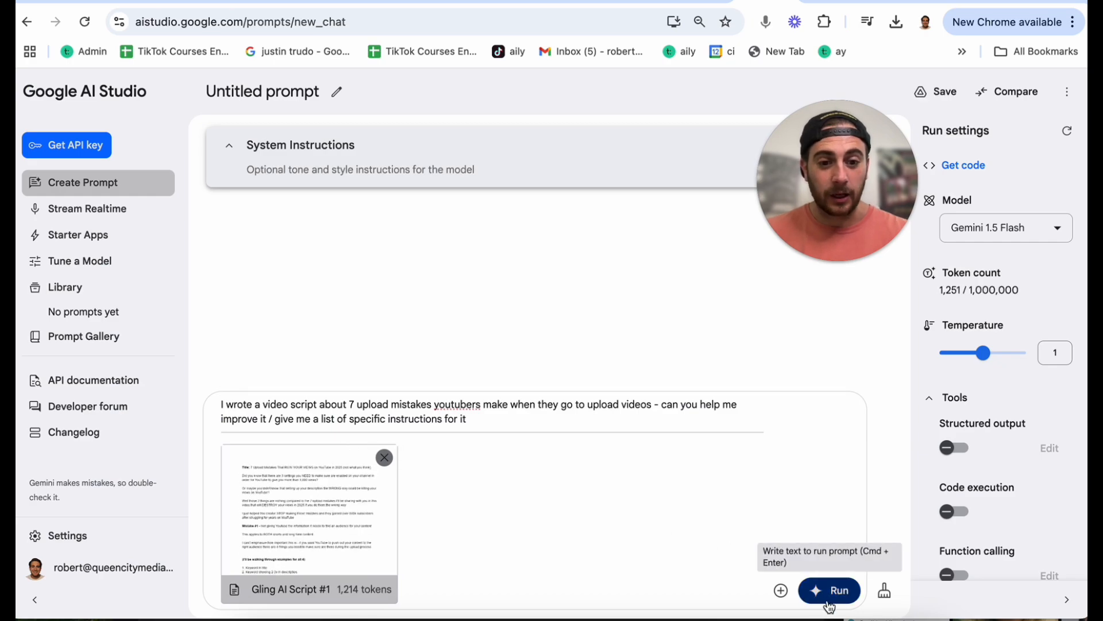
pyautogui.click(830, 592)
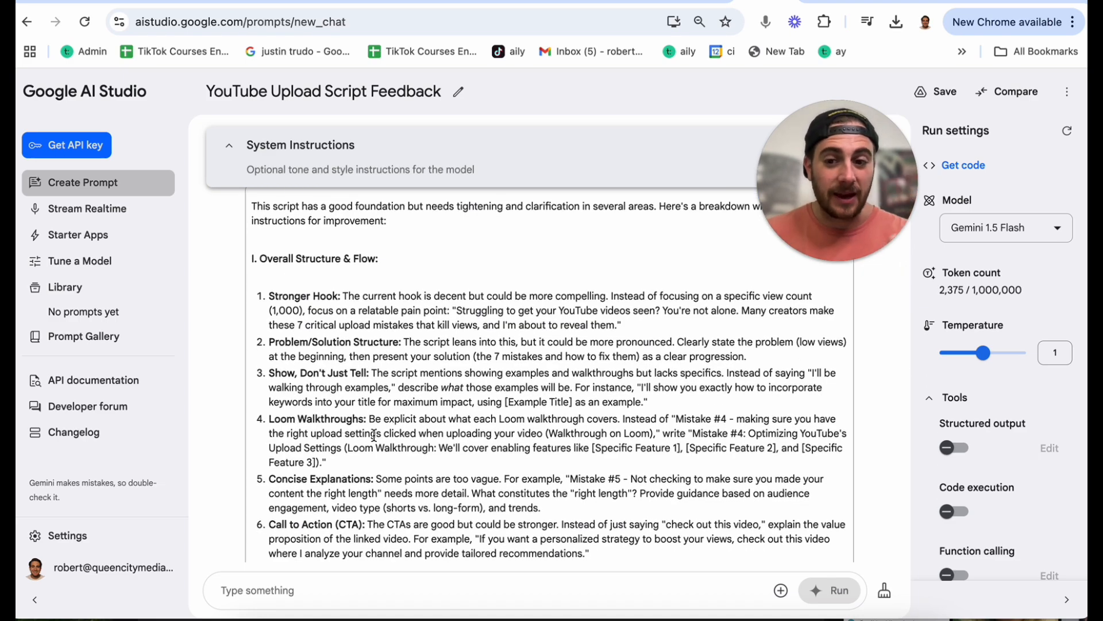
# Step: Read through the script feedback, from overall structure and flow to the specific improvement instructions and the revised snippet
pyautogui.scroll(-1, 374, 436)
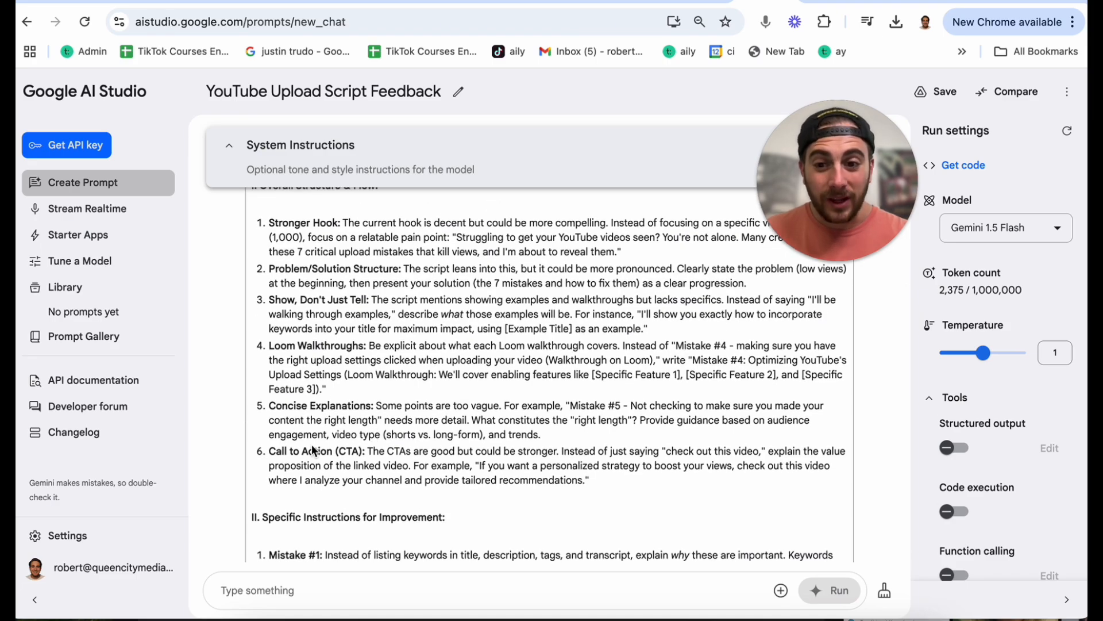
pyautogui.scroll(-4, 331, 434)
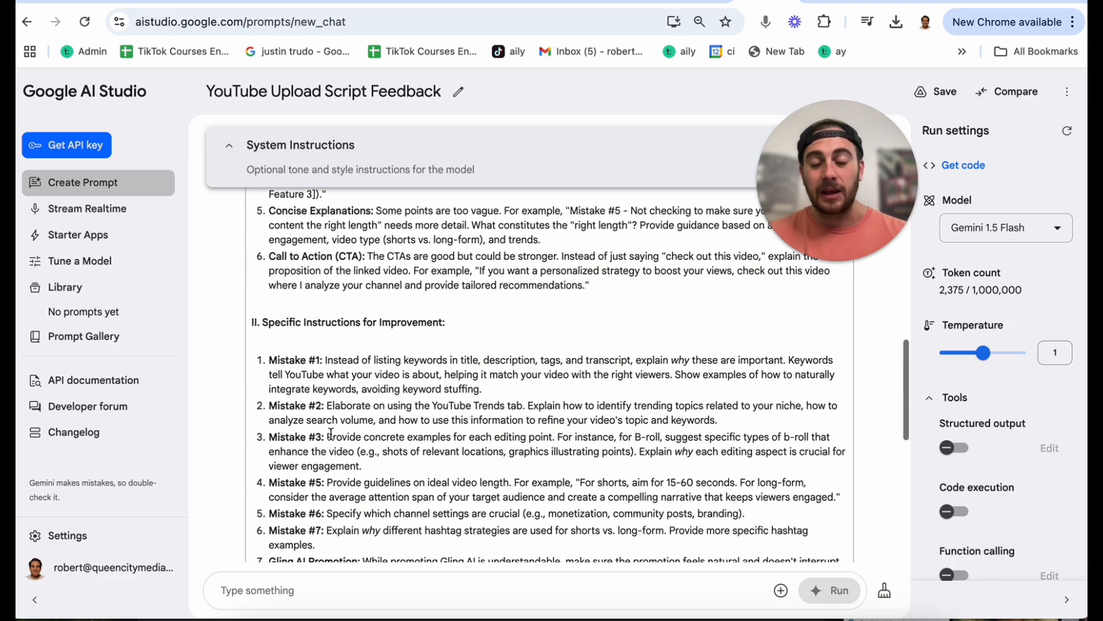
pyautogui.scroll(-1, 331, 434)
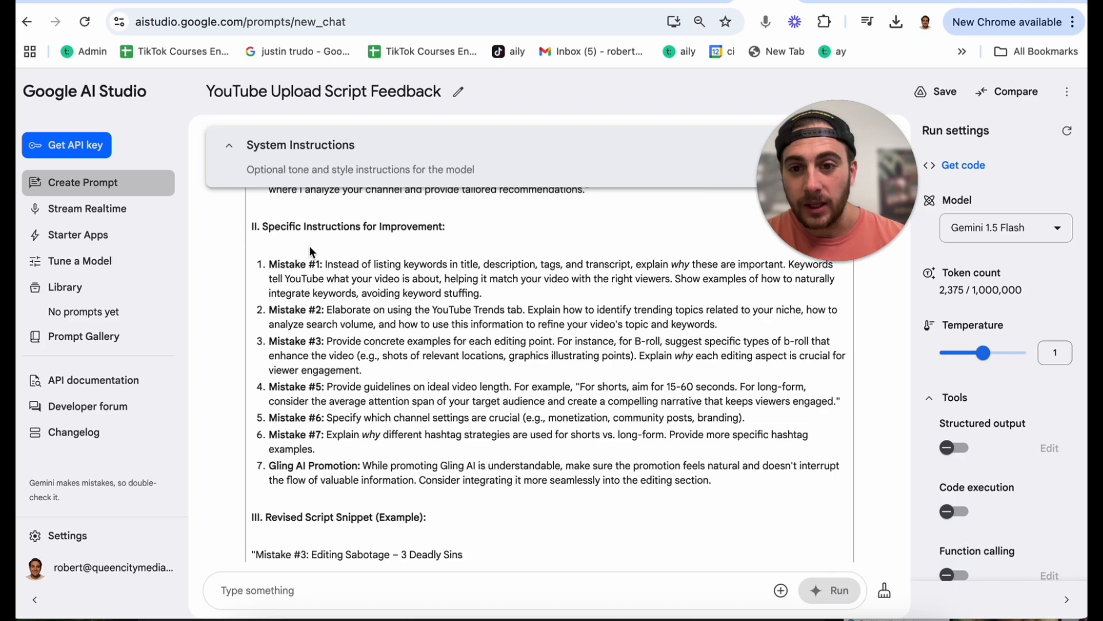
pyautogui.scroll(-5, 328, 362)
pyautogui.scroll(5, 350, 246)
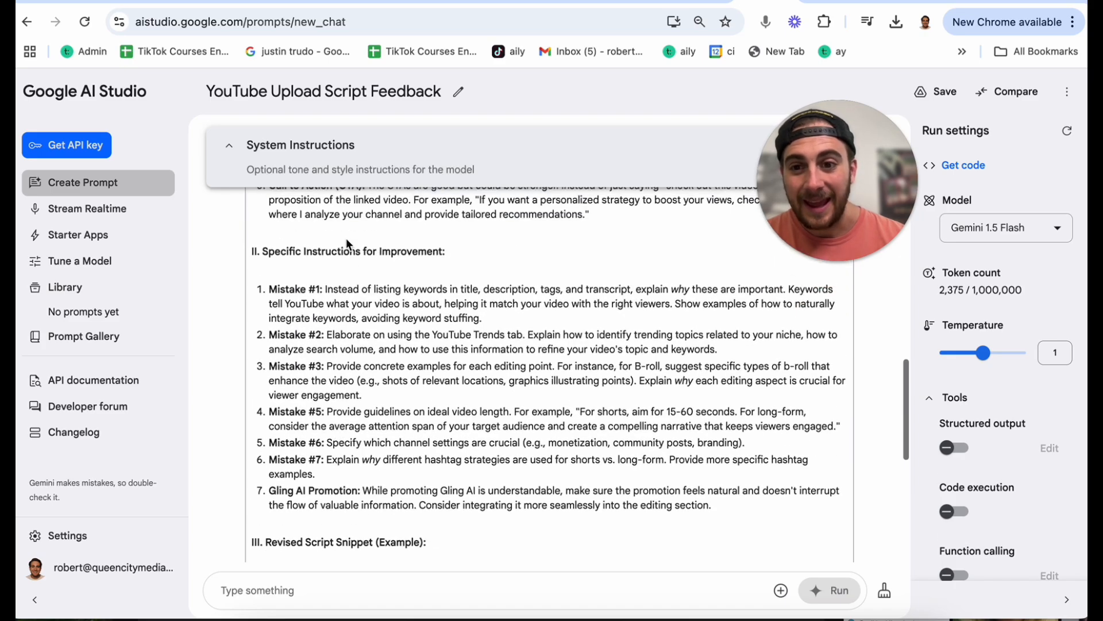
pyautogui.scroll(-6, 327, 295)
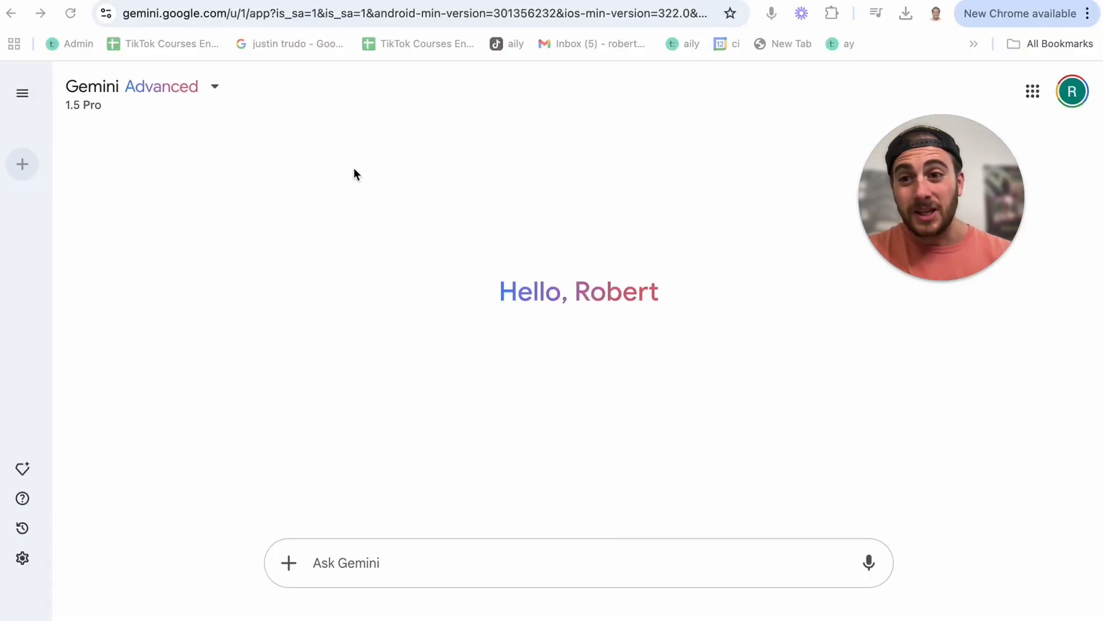
# Step: In Gemini Advanced, choose the 1.5 Pro with Deep Research model
pyautogui.click(216, 102)
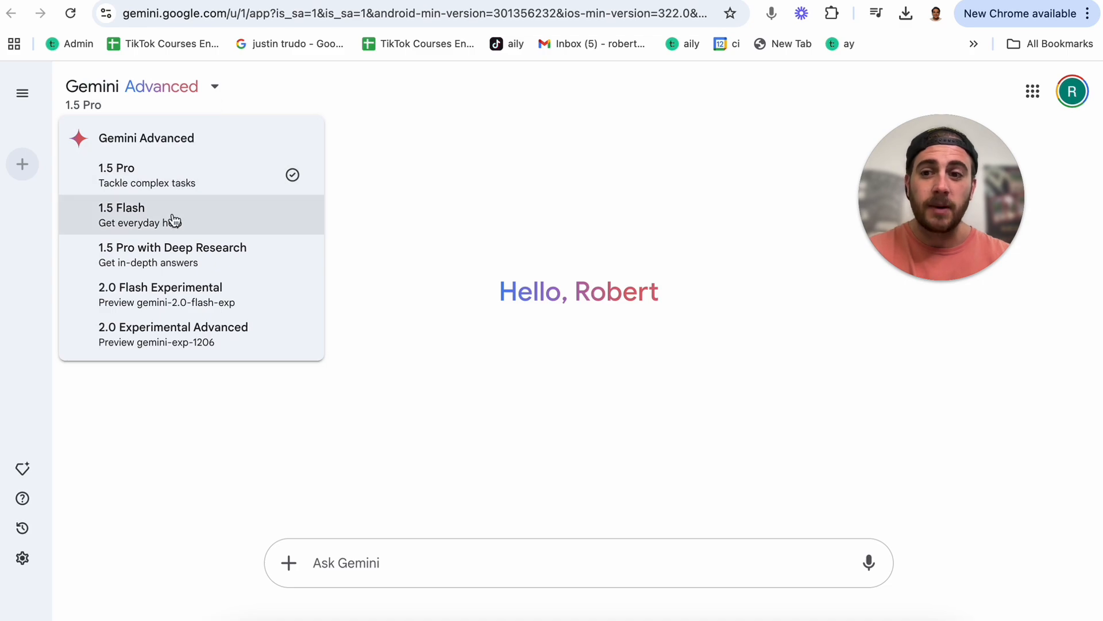
pyautogui.click(178, 258)
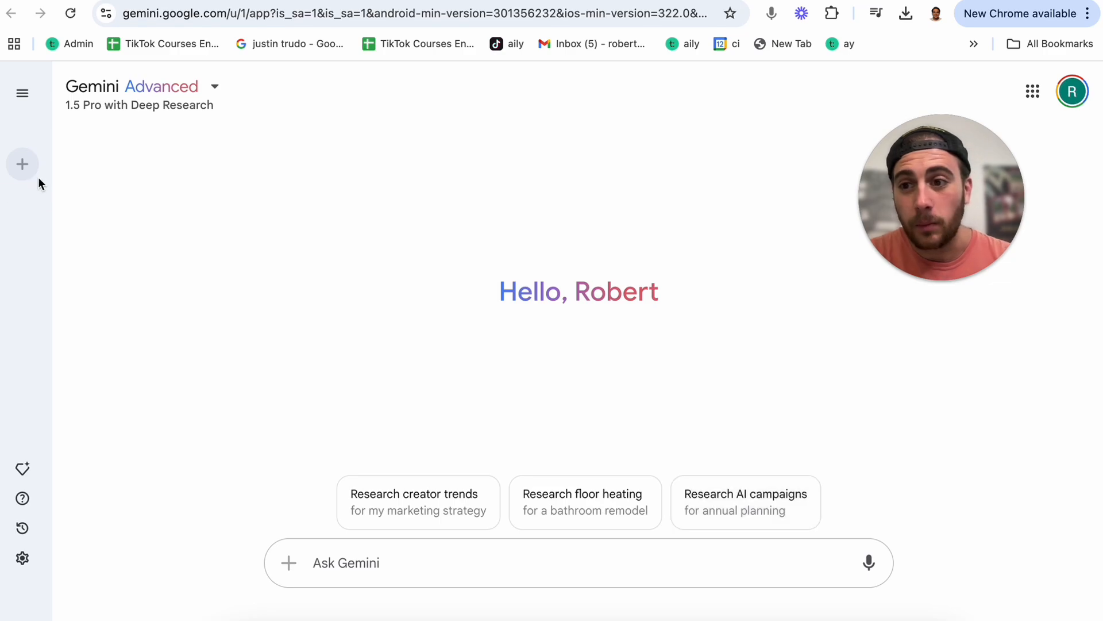
# Step: Open the recent Bills vs Broncos Research chat and expand its original prompt in full
pyautogui.moveTo(26, 161)
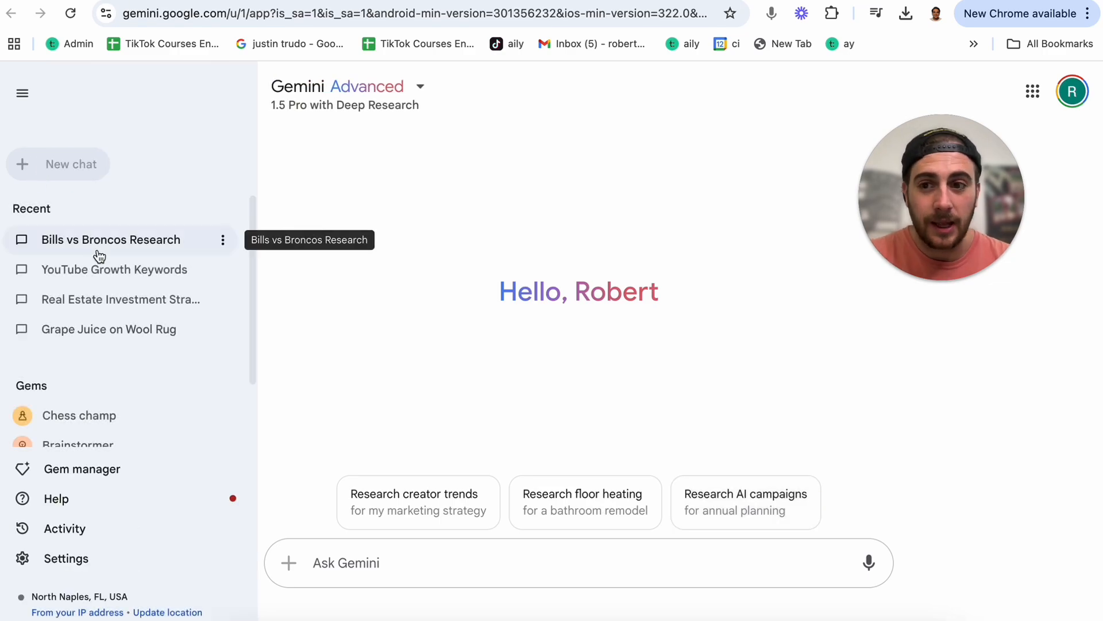
pyautogui.click(99, 253)
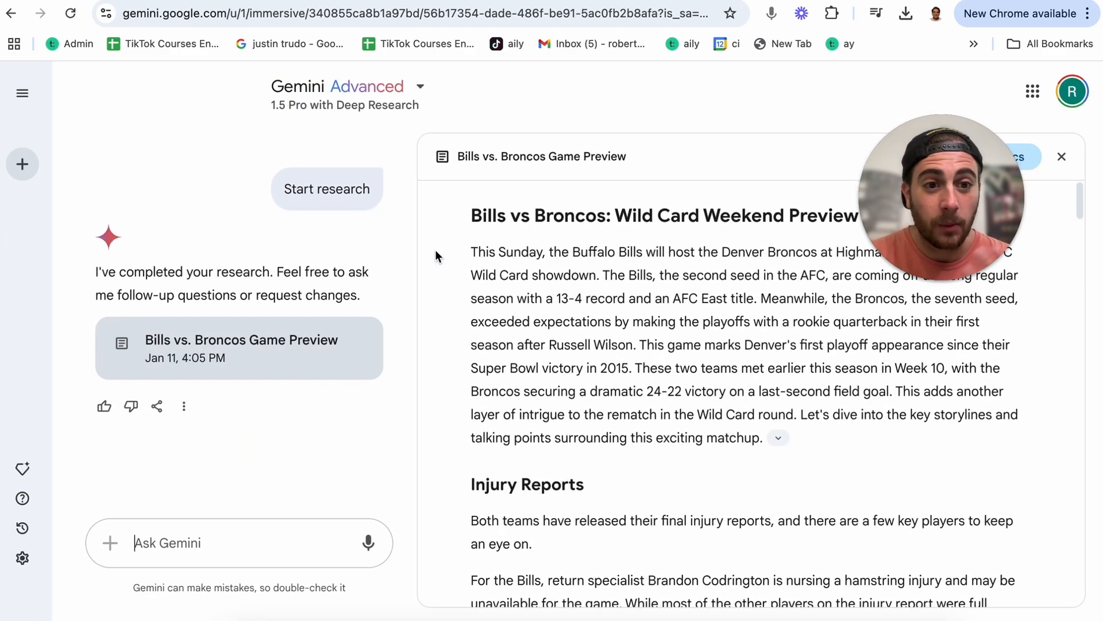
pyautogui.scroll(5, 197, 322)
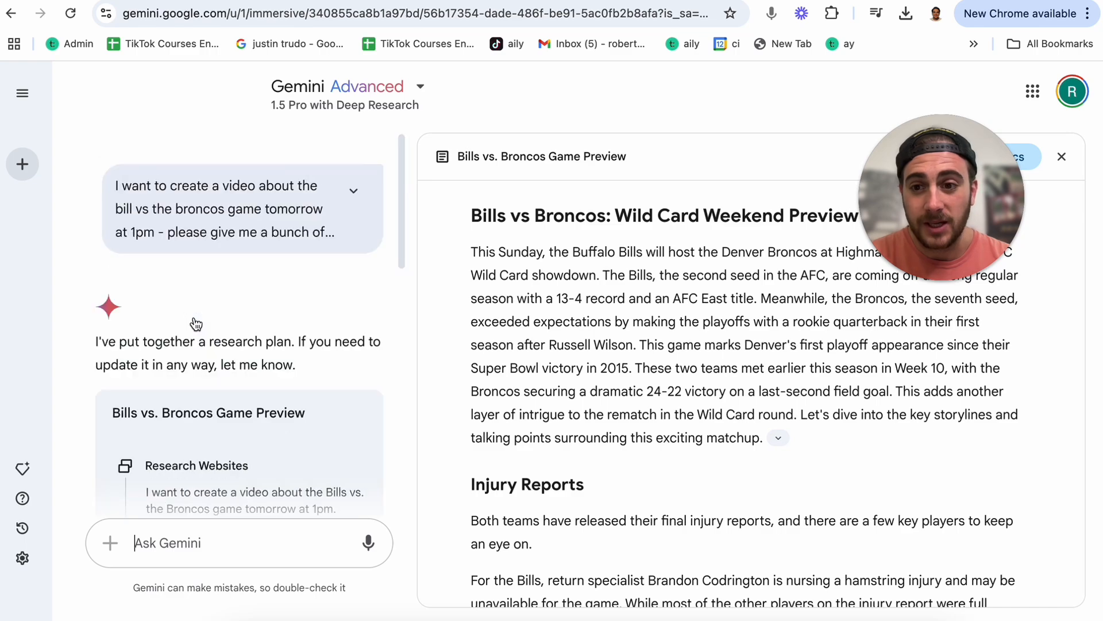
pyautogui.click(357, 200)
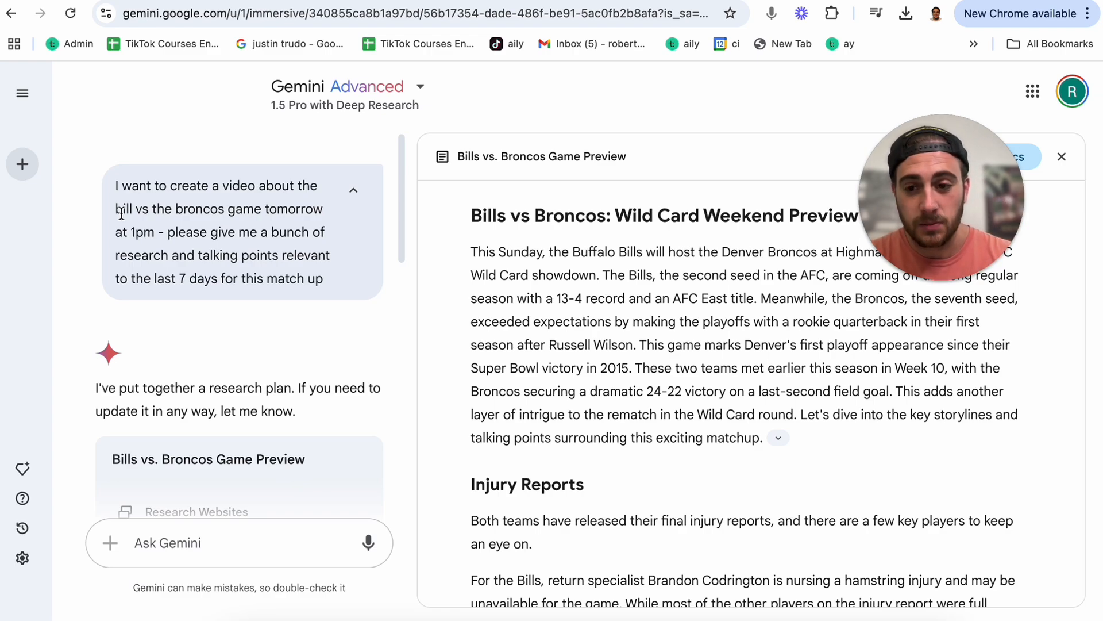
# Step: Expand the website research instructions in the Bills vs. Broncos plan and read them through to the end
pyautogui.scroll(-4, 159, 386)
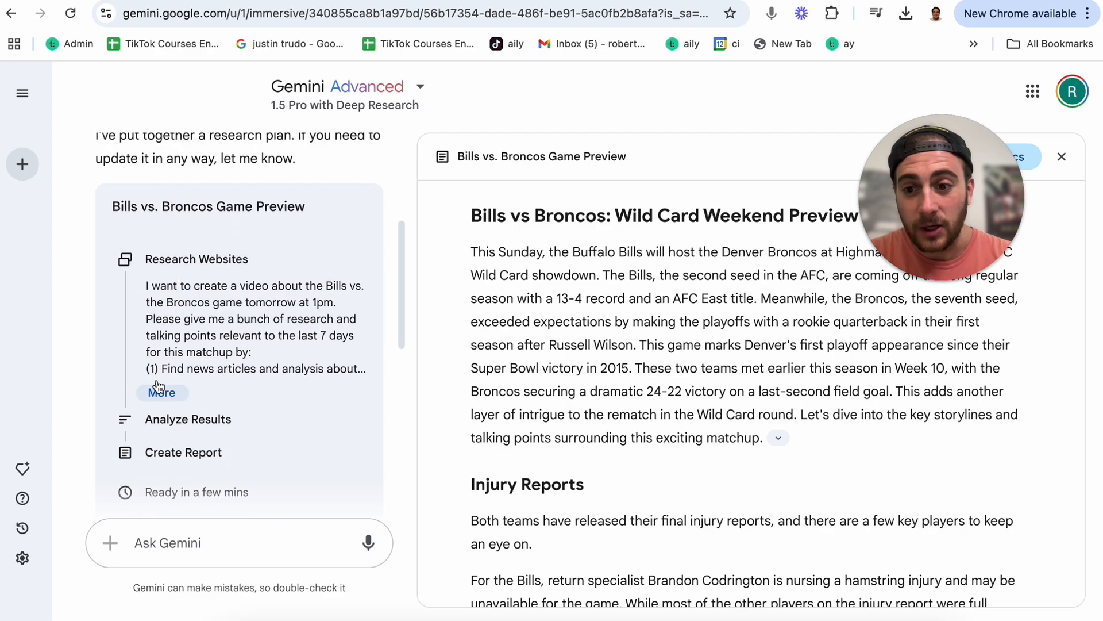
pyautogui.click(160, 390)
pyautogui.scroll(-1, 153, 316)
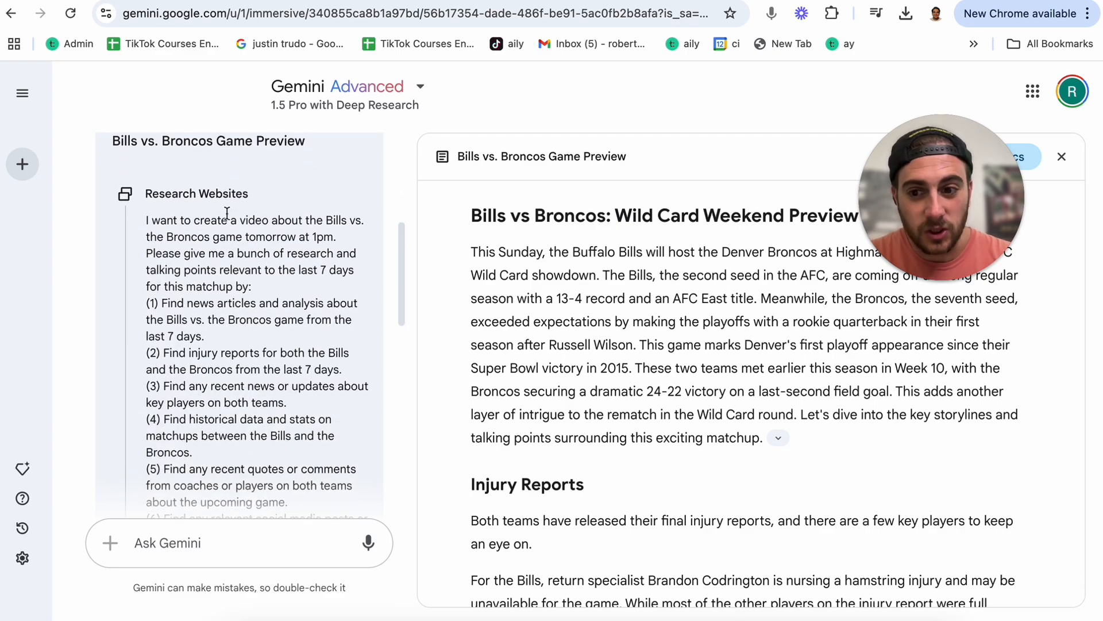
pyautogui.scroll(-5, 227, 299)
pyautogui.click(308, 446)
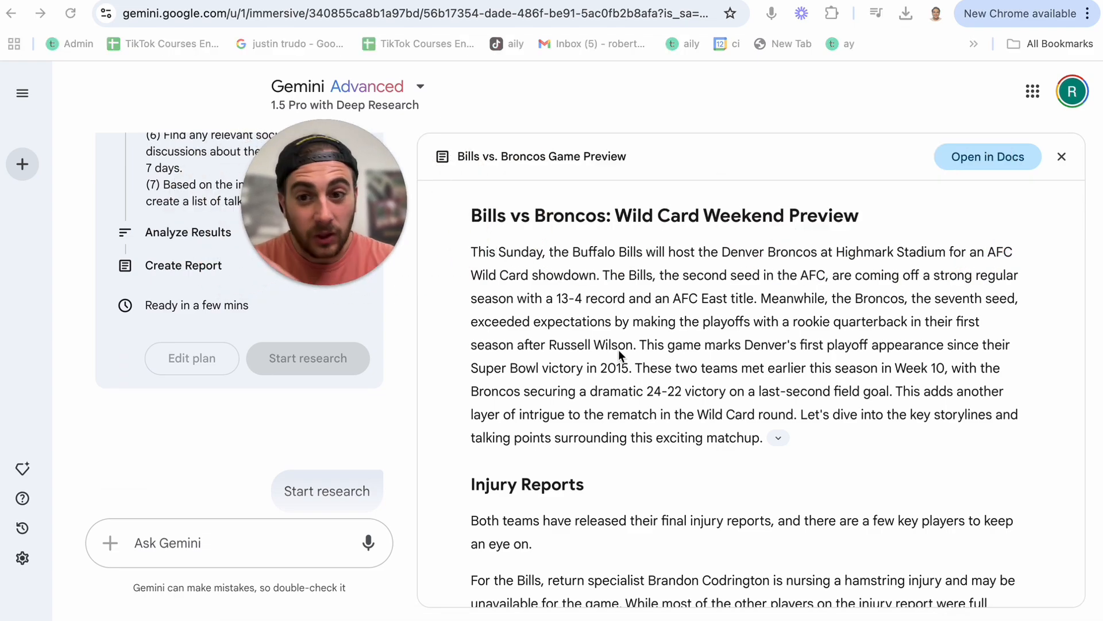
# Step: Examine the Bills vs. Broncos Game Preview report, including injuries, key players, matchup data, odds and video talking points
pyautogui.scroll(-2, 619, 350)
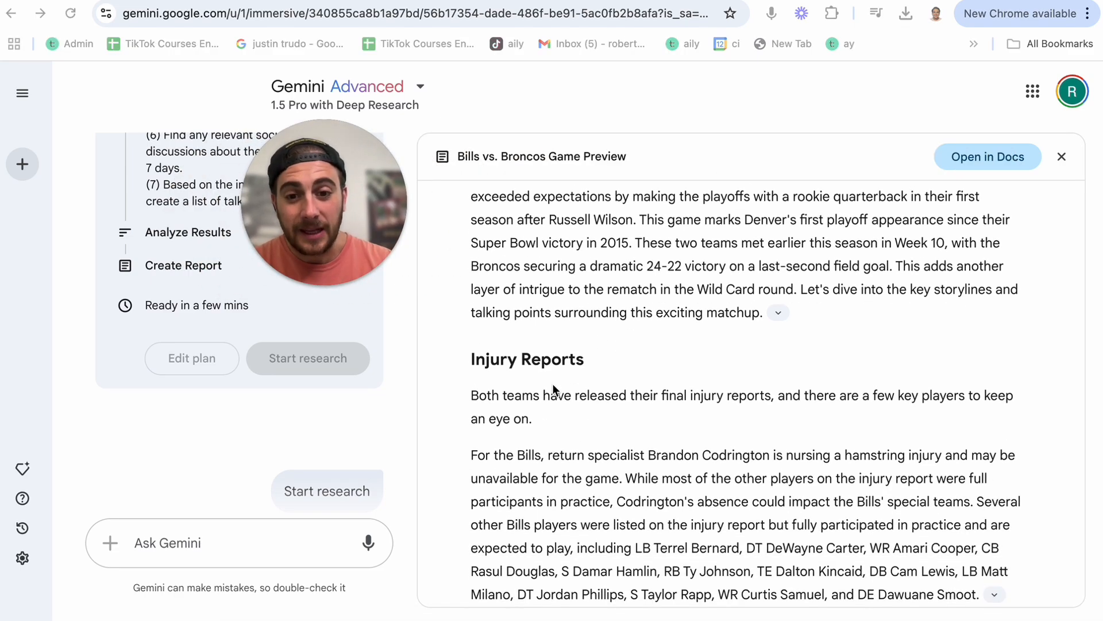
pyautogui.scroll(-15, 553, 384)
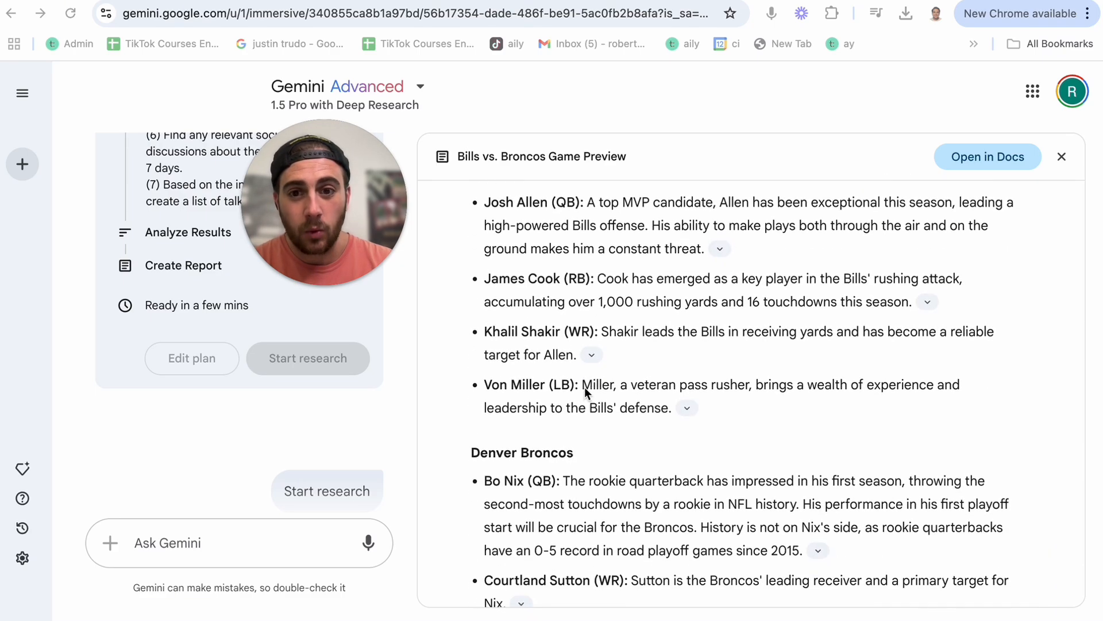
pyautogui.scroll(-10, 585, 387)
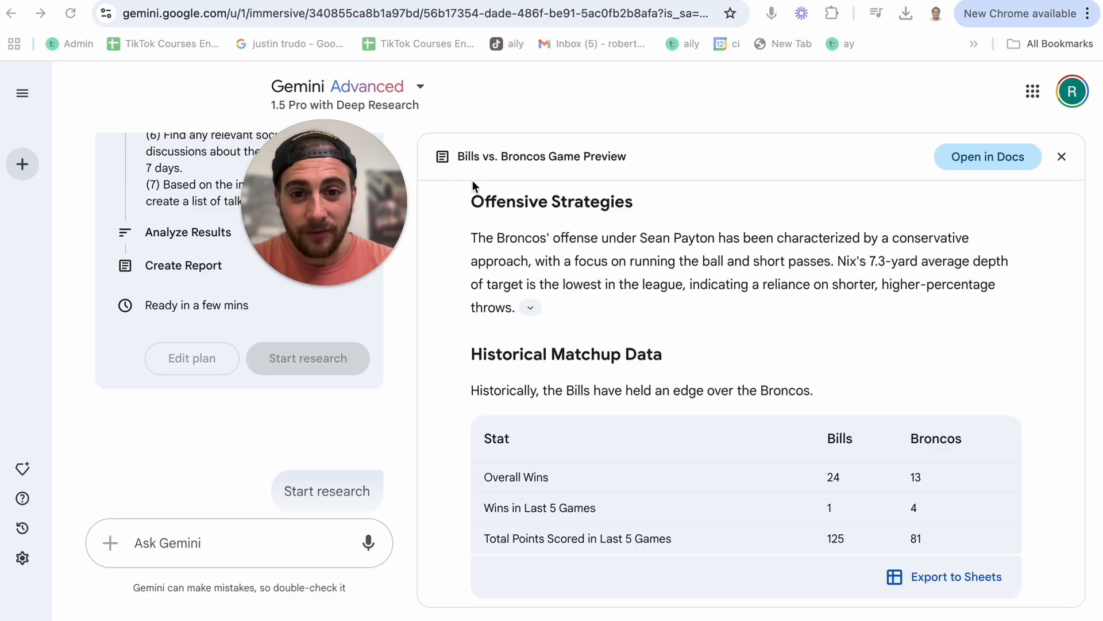
pyautogui.scroll(-5, 545, 345)
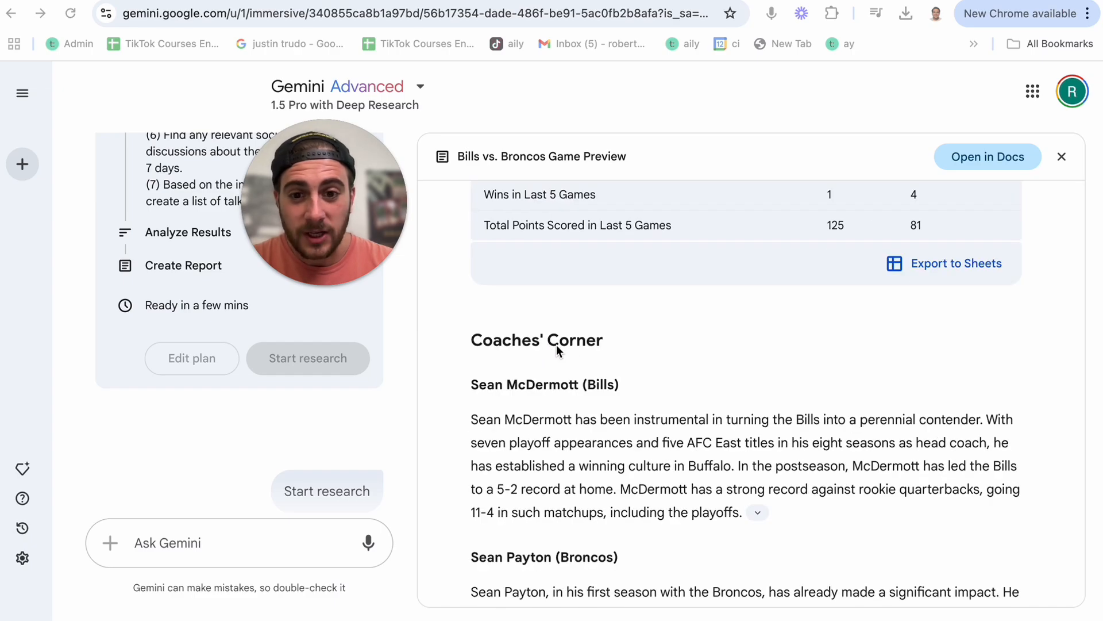
pyautogui.scroll(-6, 609, 309)
pyautogui.scroll(-7, 610, 309)
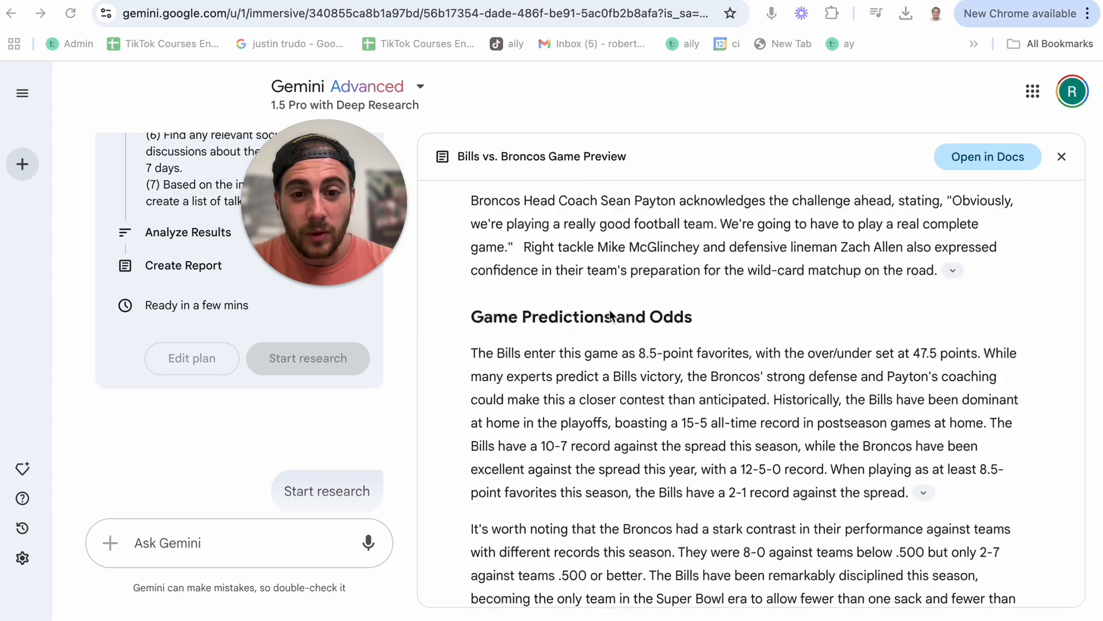
pyautogui.scroll(1, 609, 309)
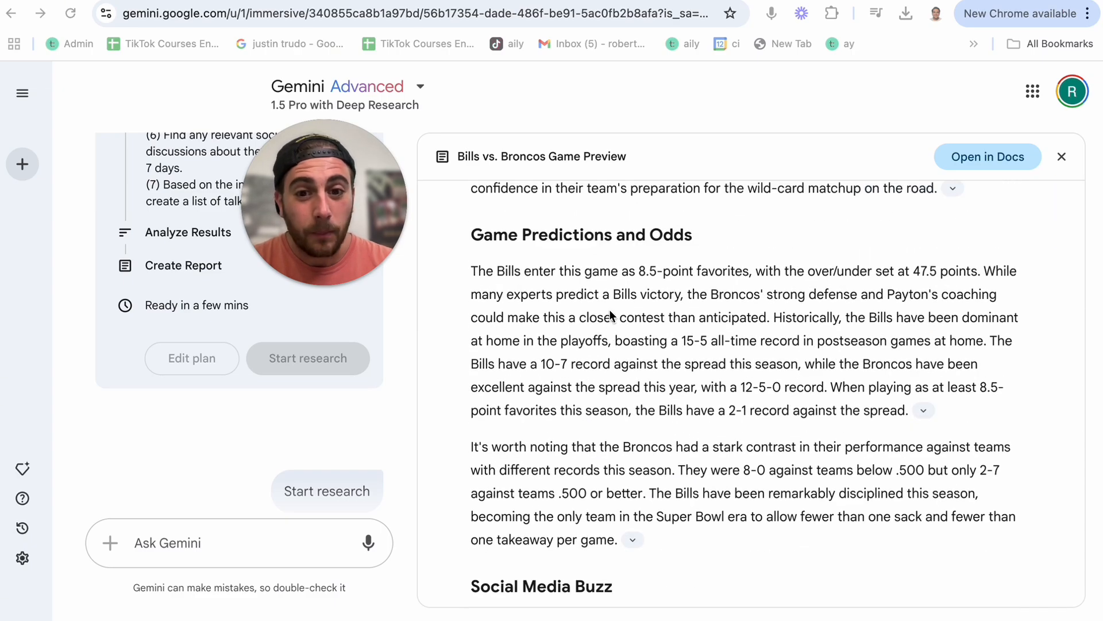
pyautogui.scroll(-7, 609, 309)
pyautogui.scroll(-1, 610, 313)
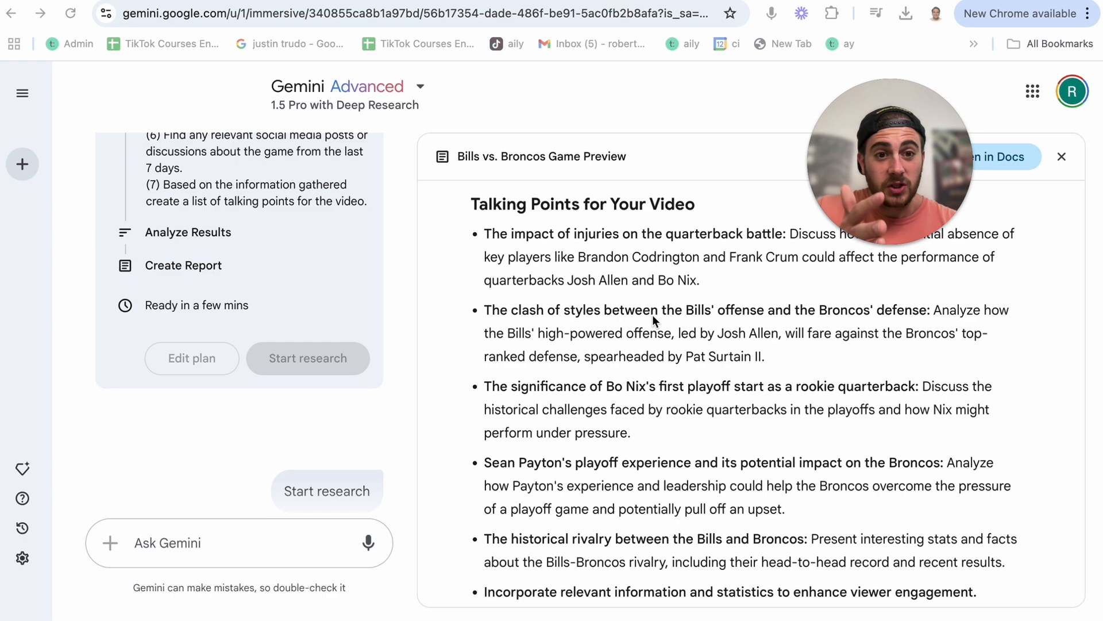
pyautogui.scroll(5, 653, 315)
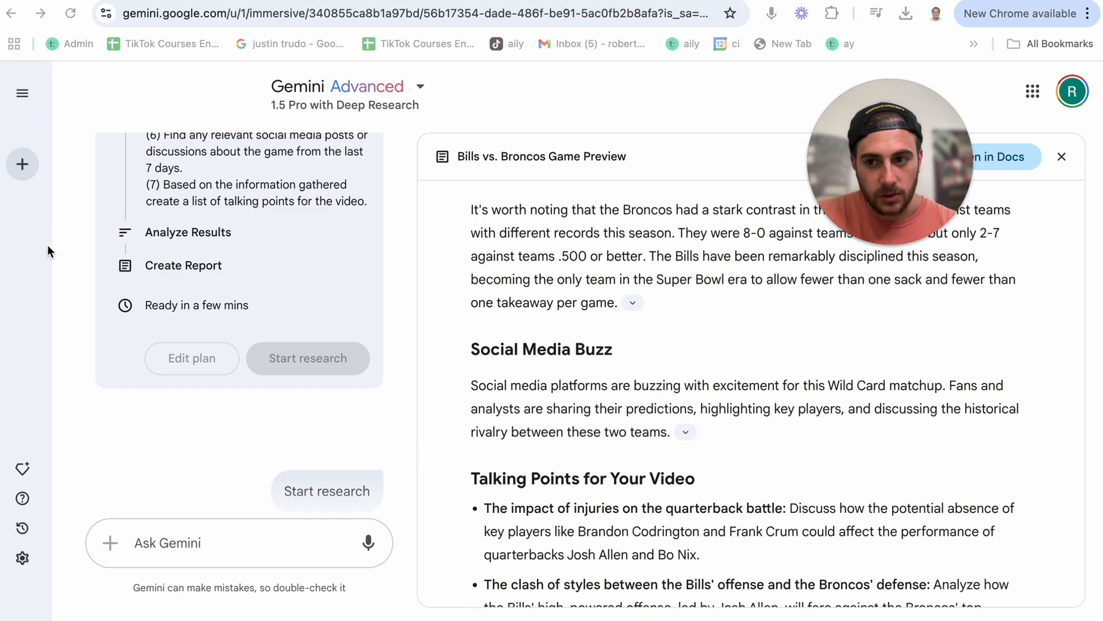
# Step: Open the recent real estate investment chat to view its prompt and research report
pyautogui.moveTo(74, 252)
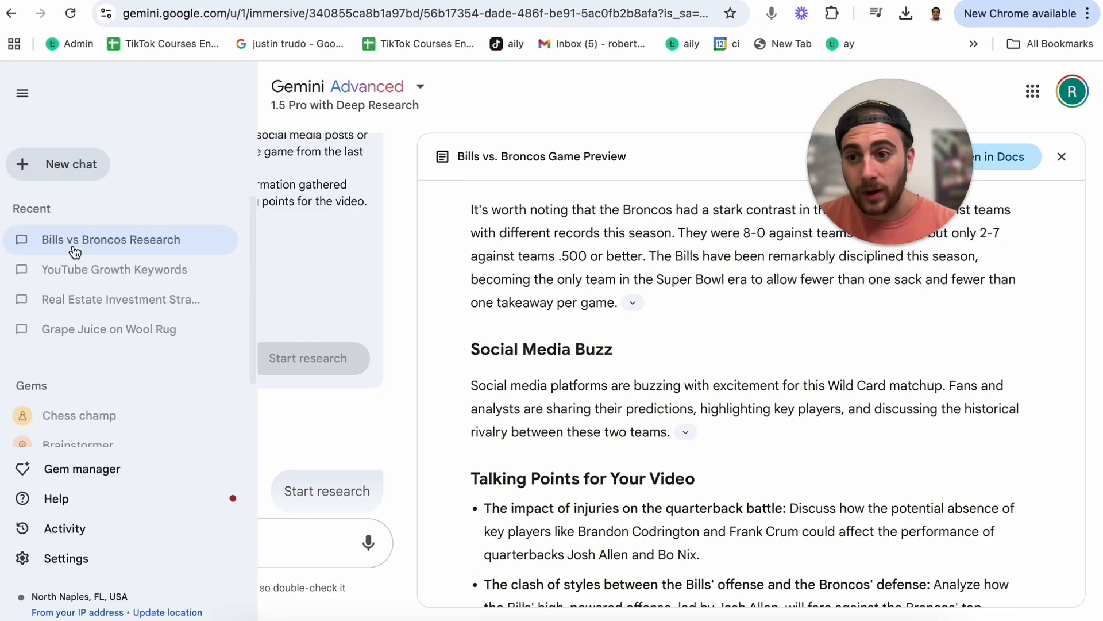
pyautogui.click(94, 299)
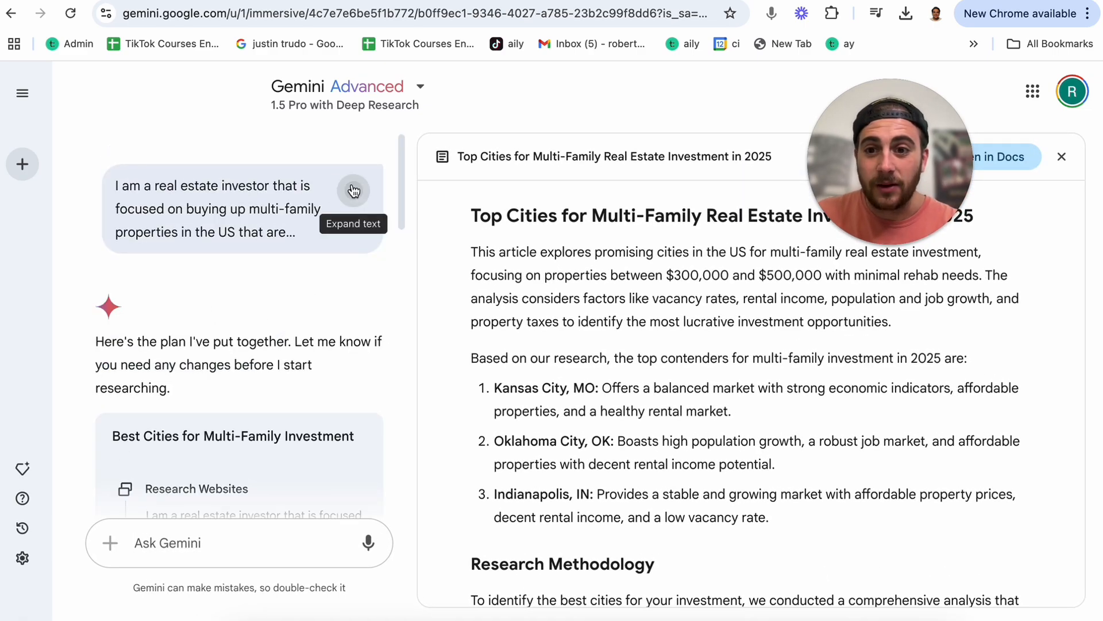
# Step: Expand the real estate investor prompt about multi-family properties to read it in full
pyautogui.click(352, 189)
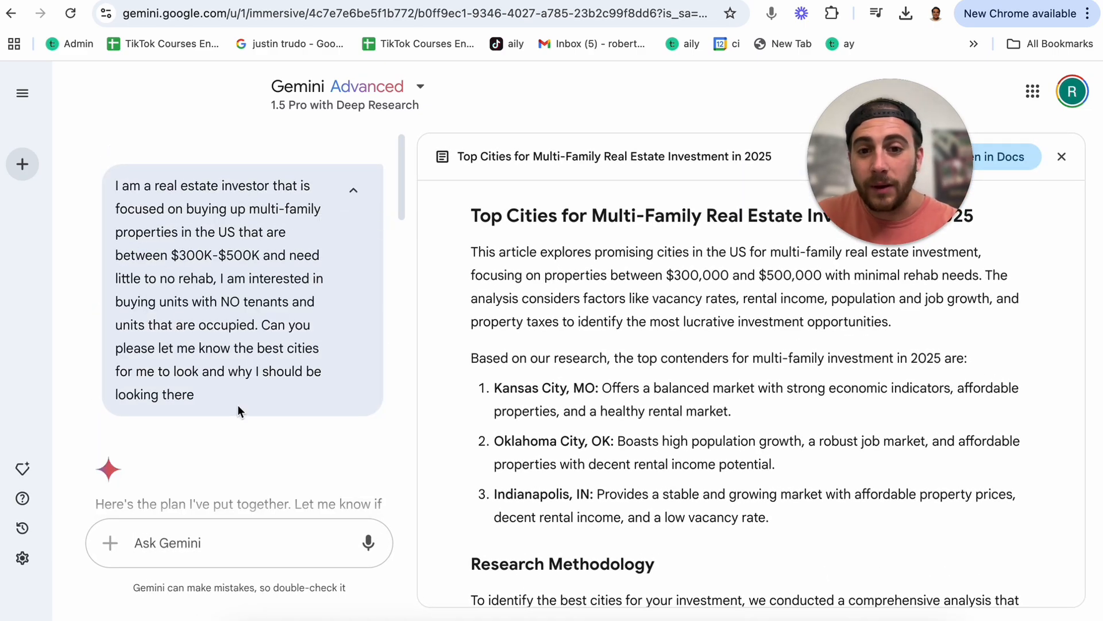
pyautogui.moveTo(899, 128); pyautogui.dragTo(963, 82)
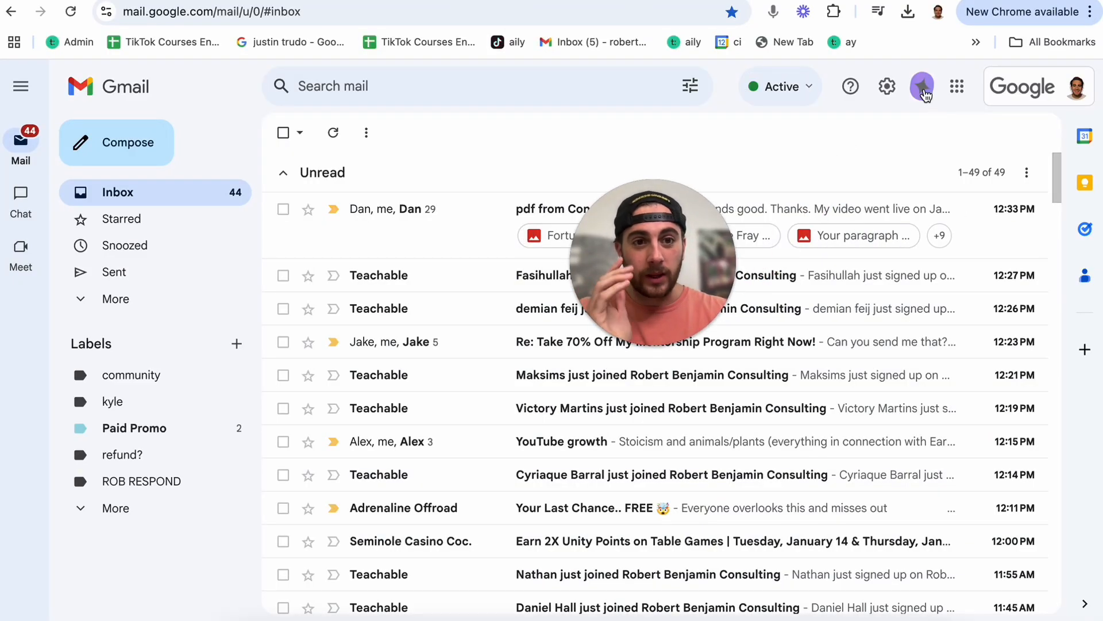
# Step: Switch to Gmail, open the Gemini assistant beside the inbox to view it, and close it again
pyautogui.click(921, 87)
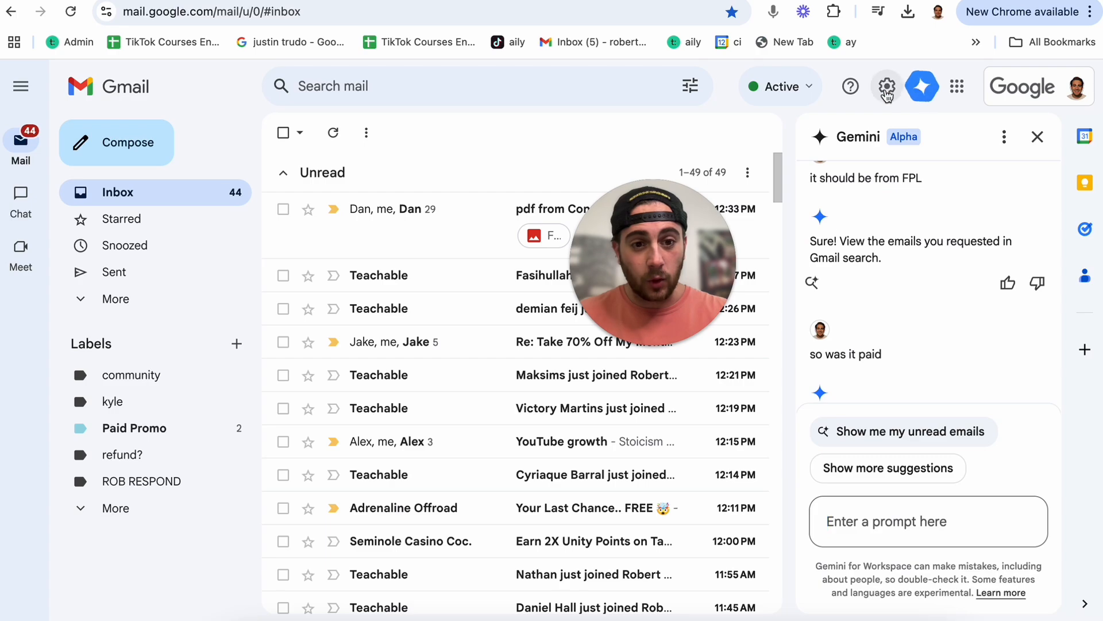
pyautogui.click(1038, 138)
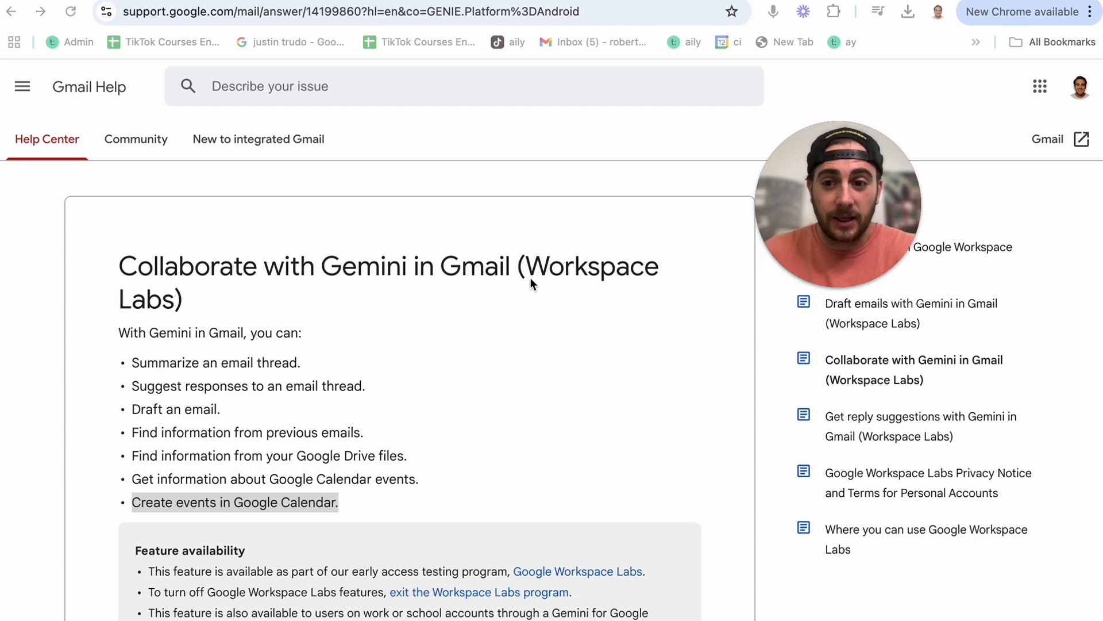
# Step: Read the Gemini in Gmail help article, highlighting the points on summarizing threads, suggesting responses and drafting an email
pyautogui.scroll(-1, 531, 281)
pyautogui.tripleClick(230, 344)
pyautogui.click(243, 364)
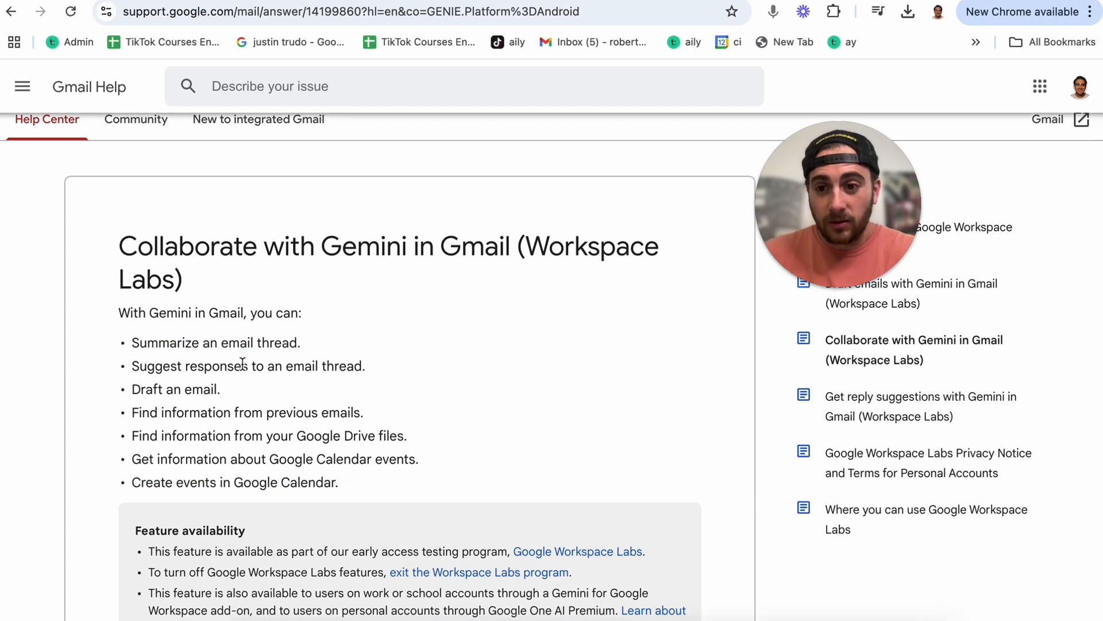
pyautogui.tripleClick(243, 364)
pyautogui.tripleClick(214, 393)
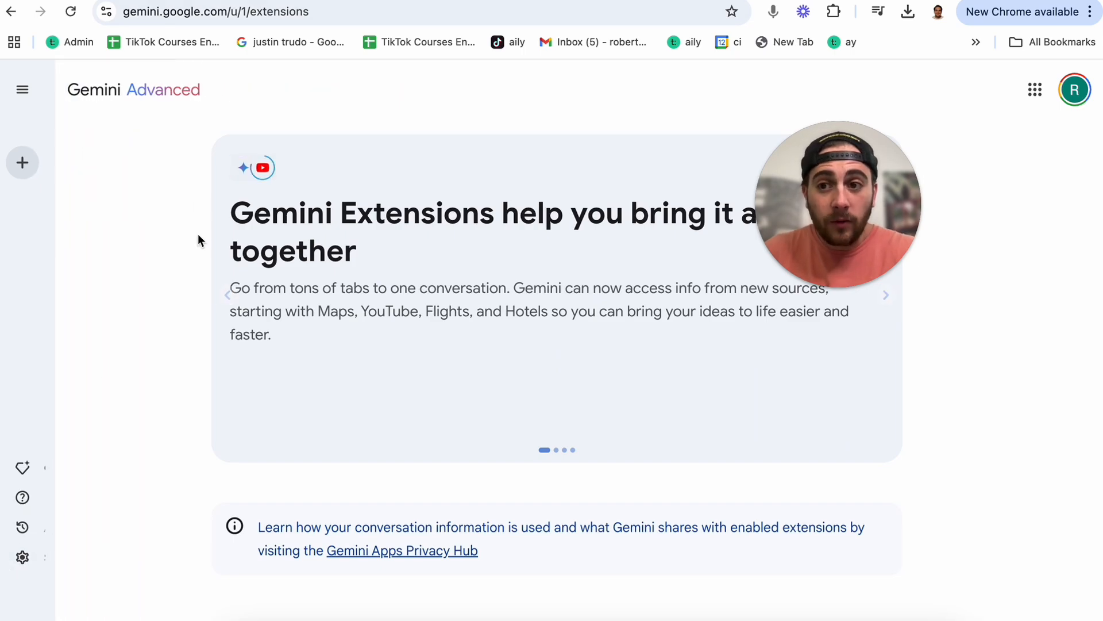
# Step: Open the Google One subscription management from Gemini and review the current membership benefits
pyautogui.click(26, 569)
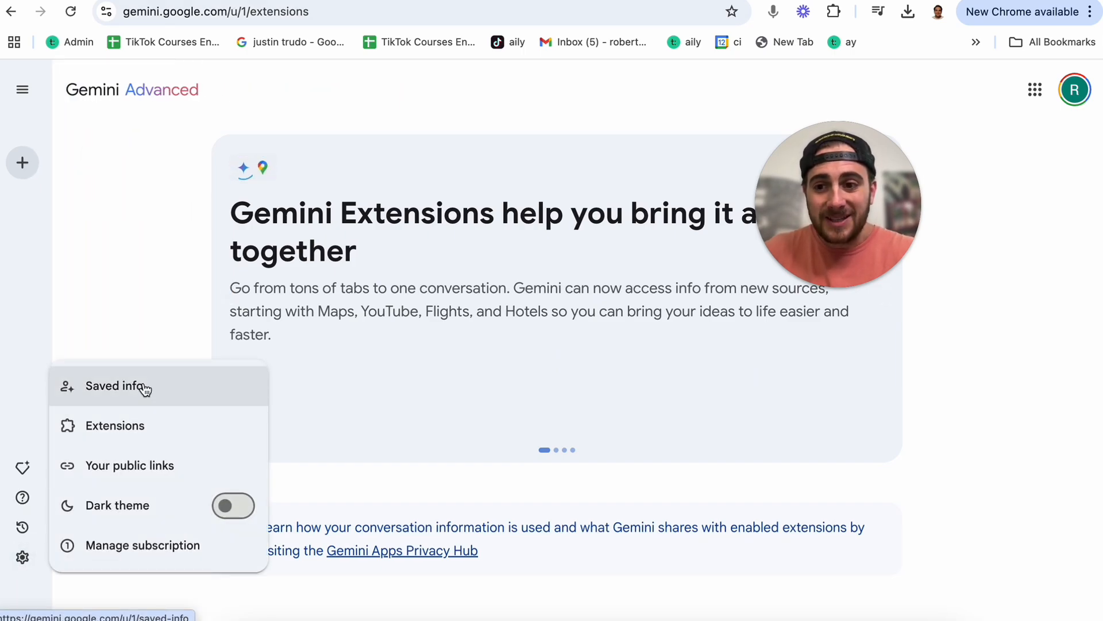
pyautogui.click(141, 546)
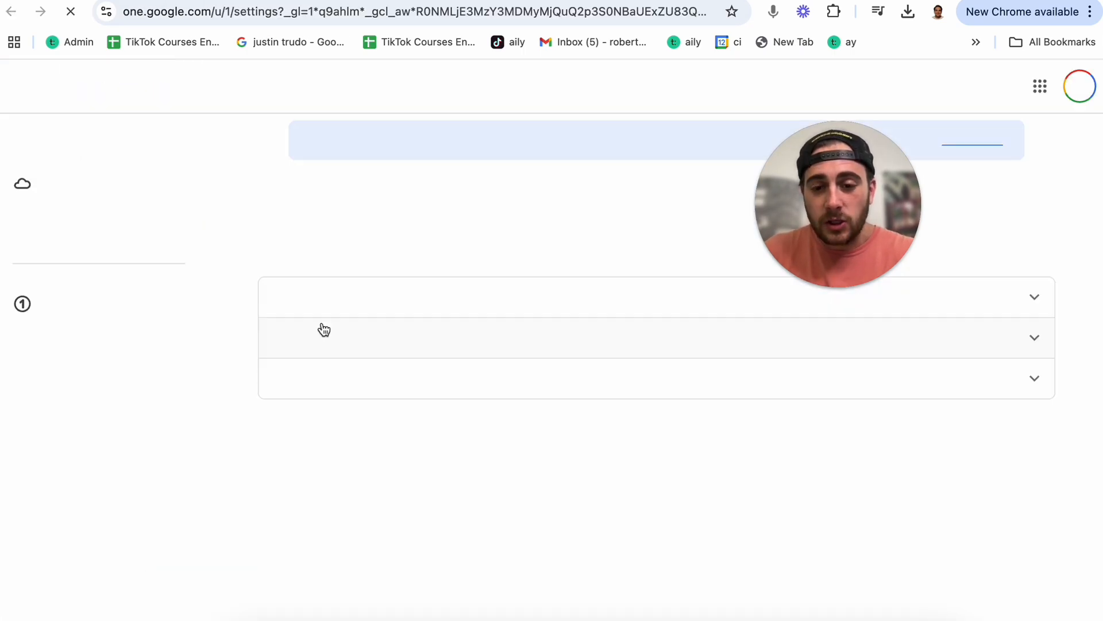
pyautogui.click(89, 231)
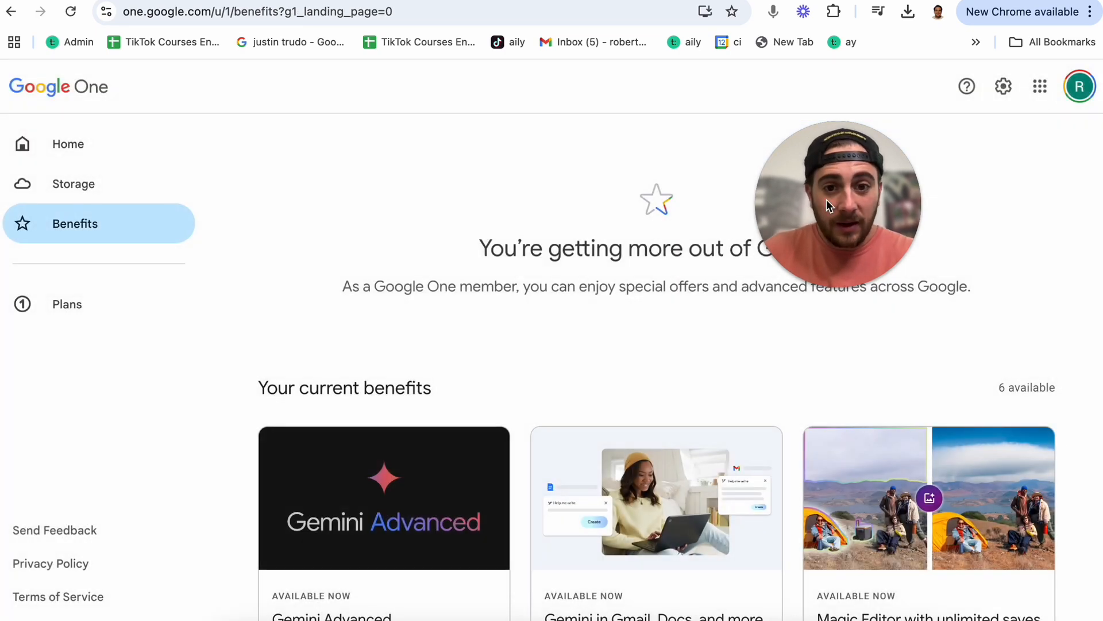
pyautogui.scroll(-3, 619, 432)
pyautogui.scroll(-1, 620, 439)
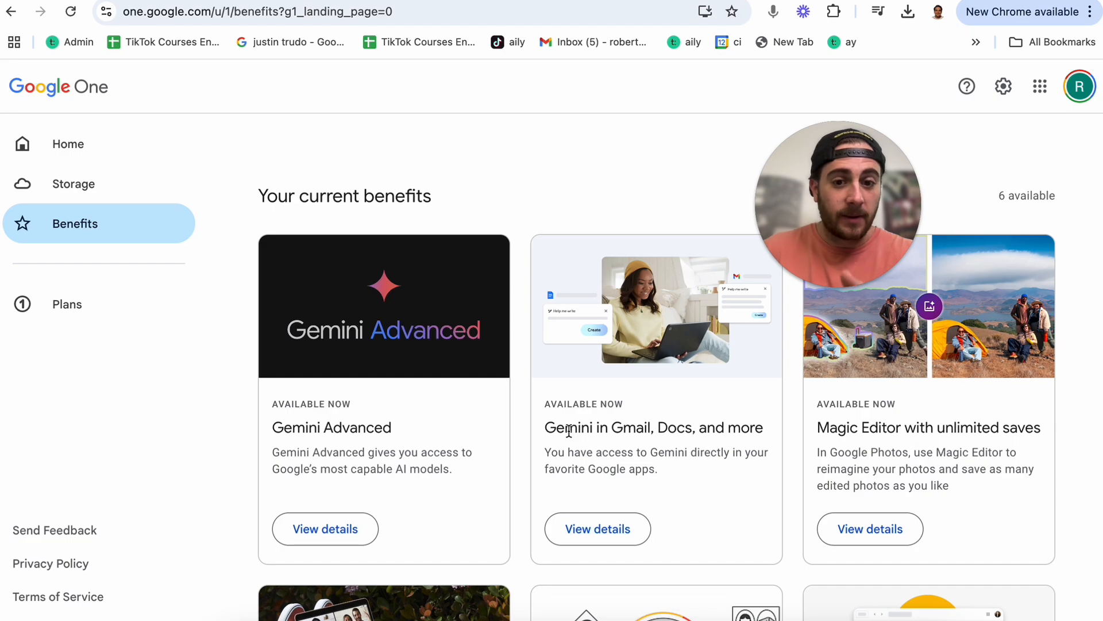
# Step: Open the Adrenaline Offroad email "Your Last Chance.. FREE" in Gmail, look through it, and have Gemini summarize it
pyautogui.click(676, 1)
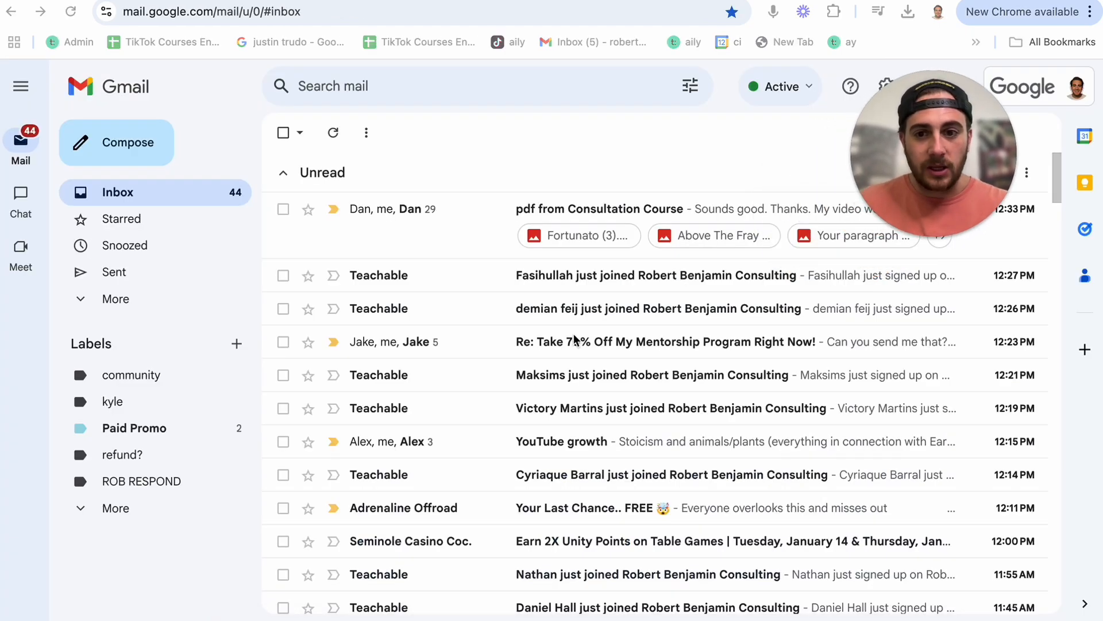
pyautogui.scroll(-1, 562, 520)
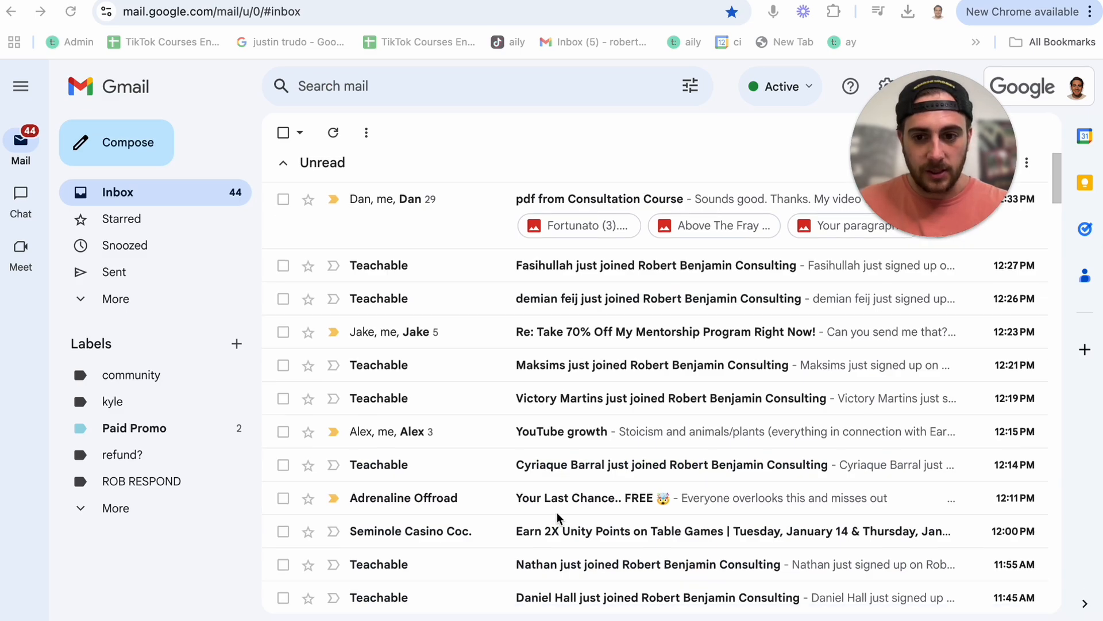
pyautogui.click(563, 462)
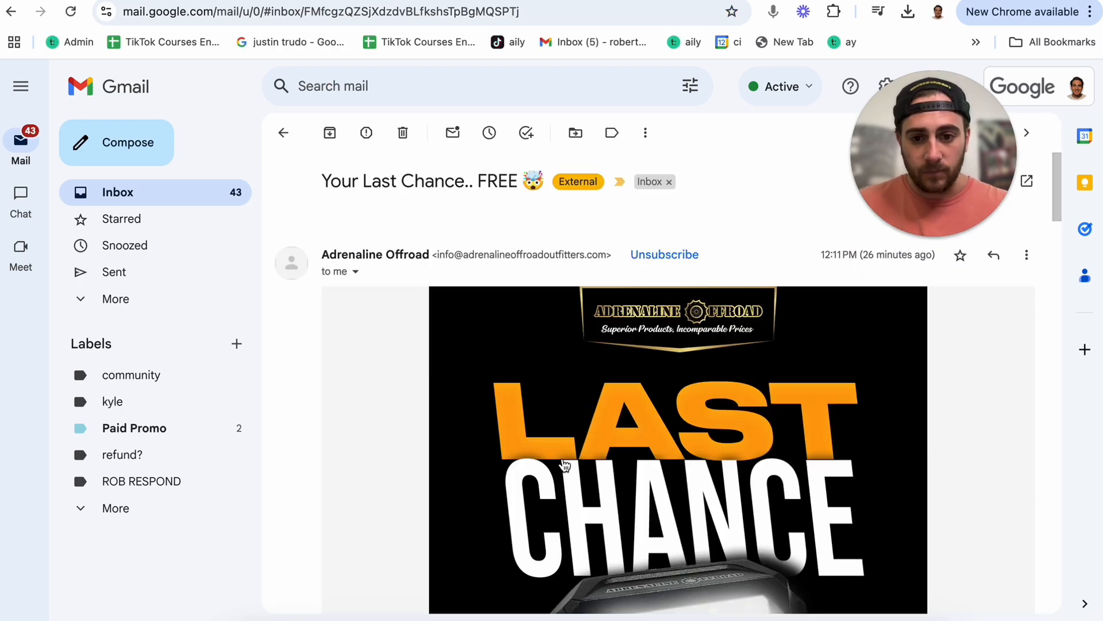
pyautogui.scroll(-5, 567, 405)
pyautogui.scroll(-20, 569, 407)
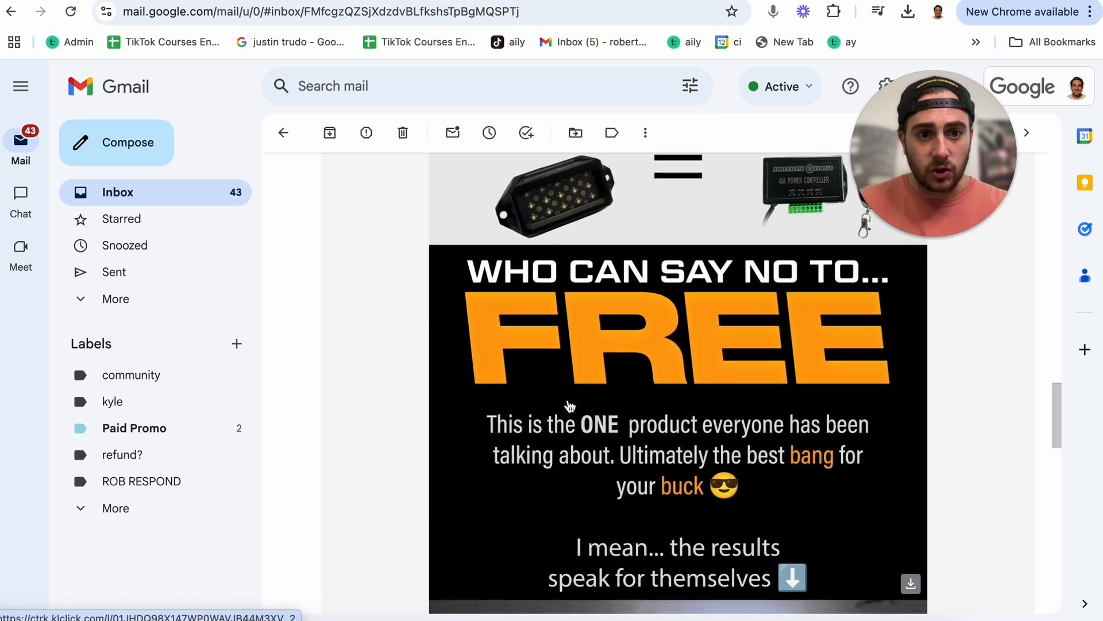
pyautogui.scroll(20, 569, 406)
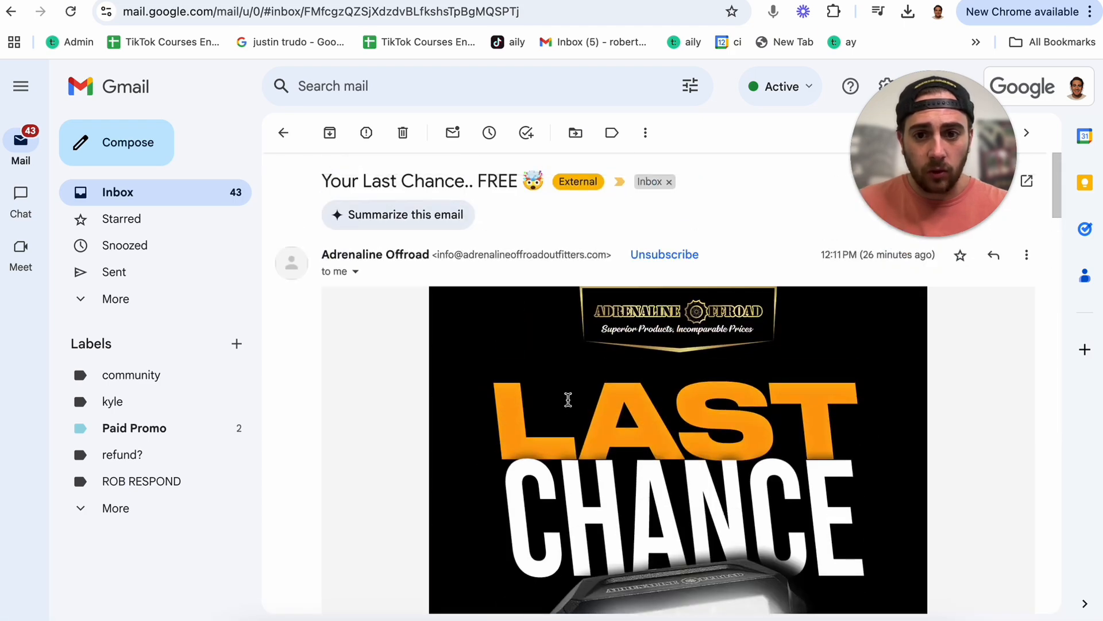
pyautogui.click(412, 215)
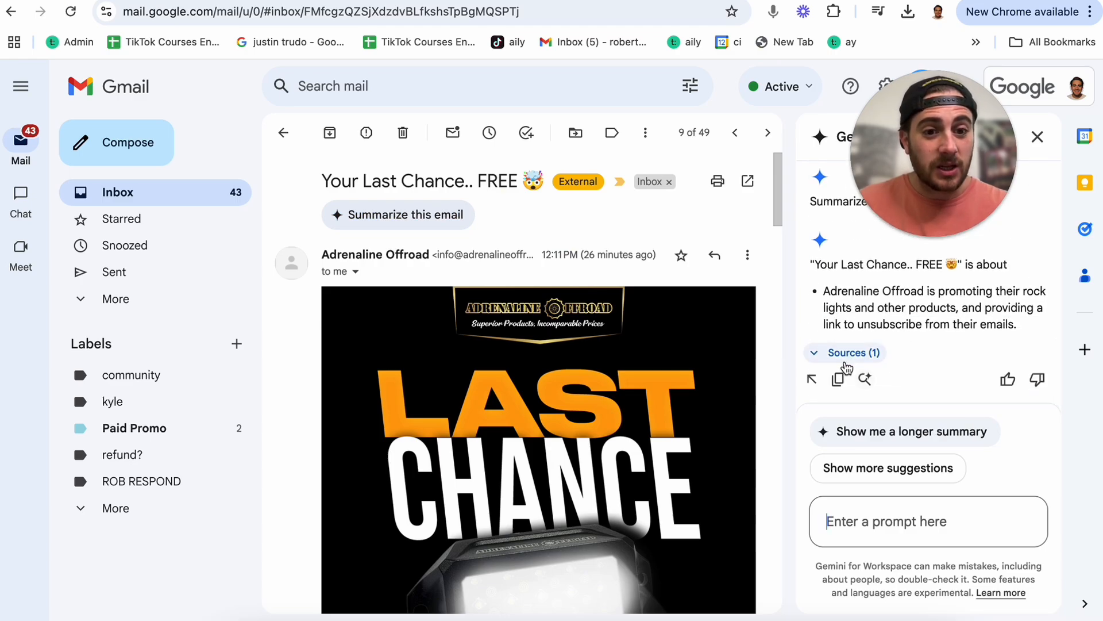
# Step: Start a reply to the email and generate a Help me write draft from "tell them I'm not interested - be super rude"
pyautogui.scroll(-15, 498, 450)
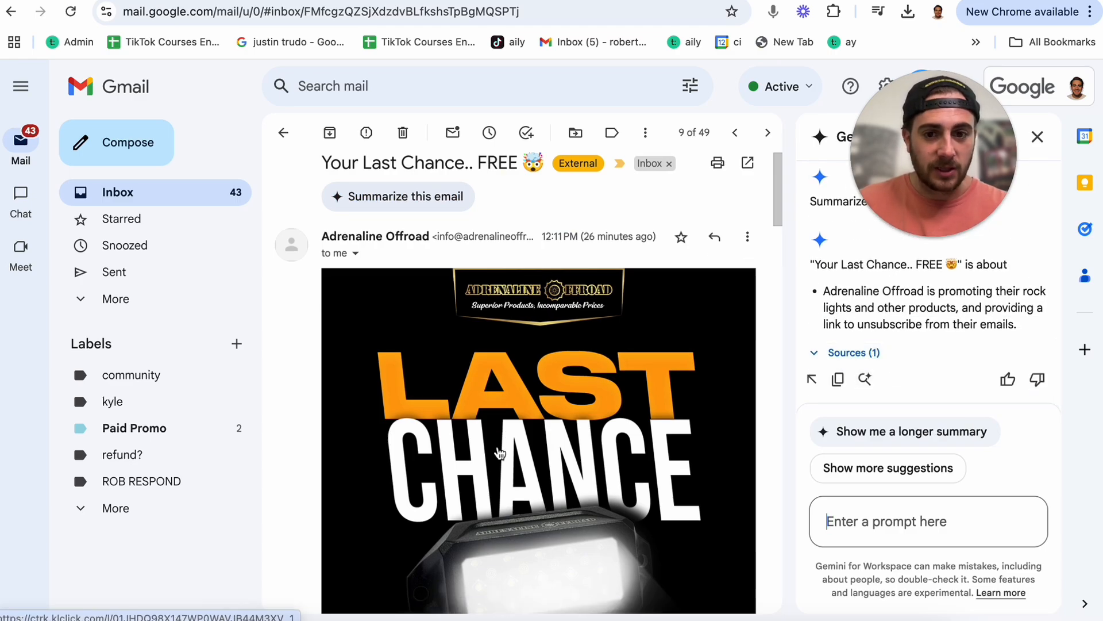
pyautogui.click(361, 527)
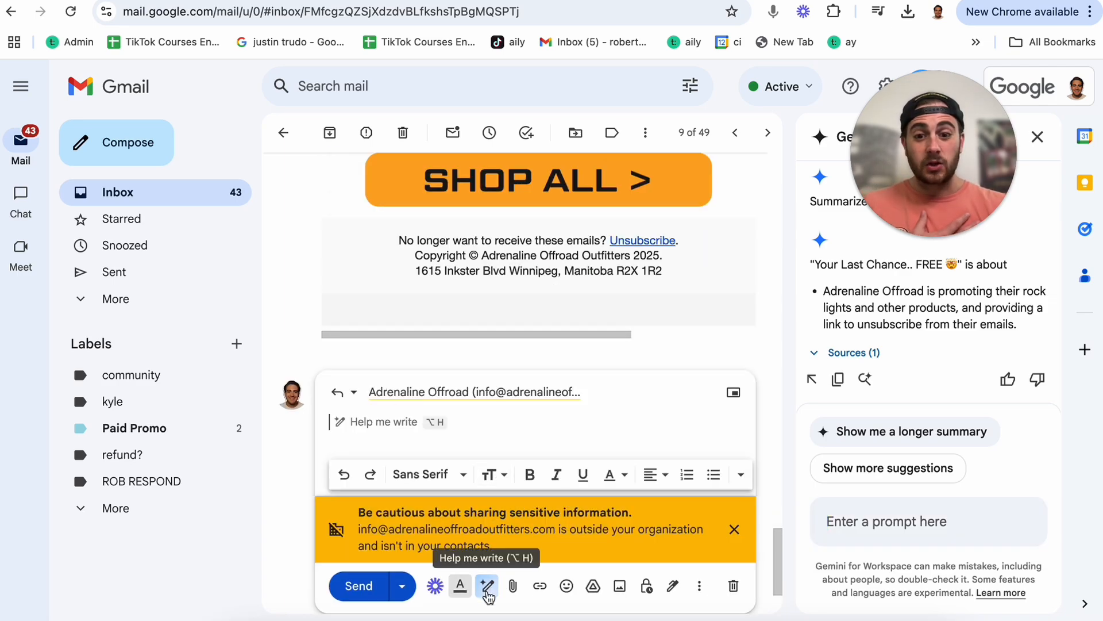
pyautogui.click(488, 586)
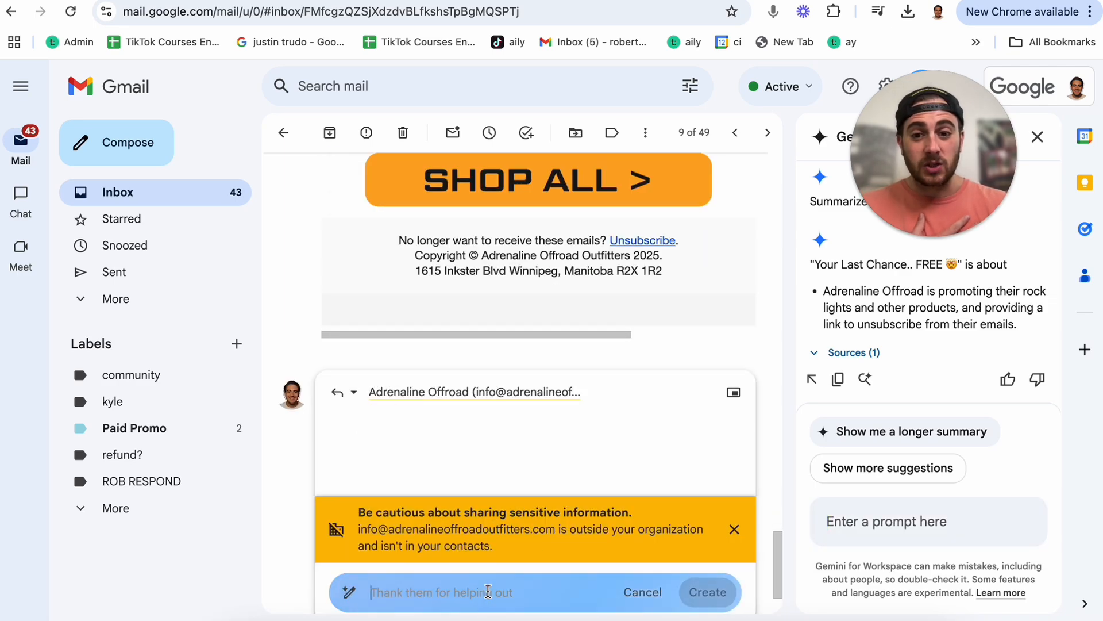
pyautogui.scroll(-1, 457, 596)
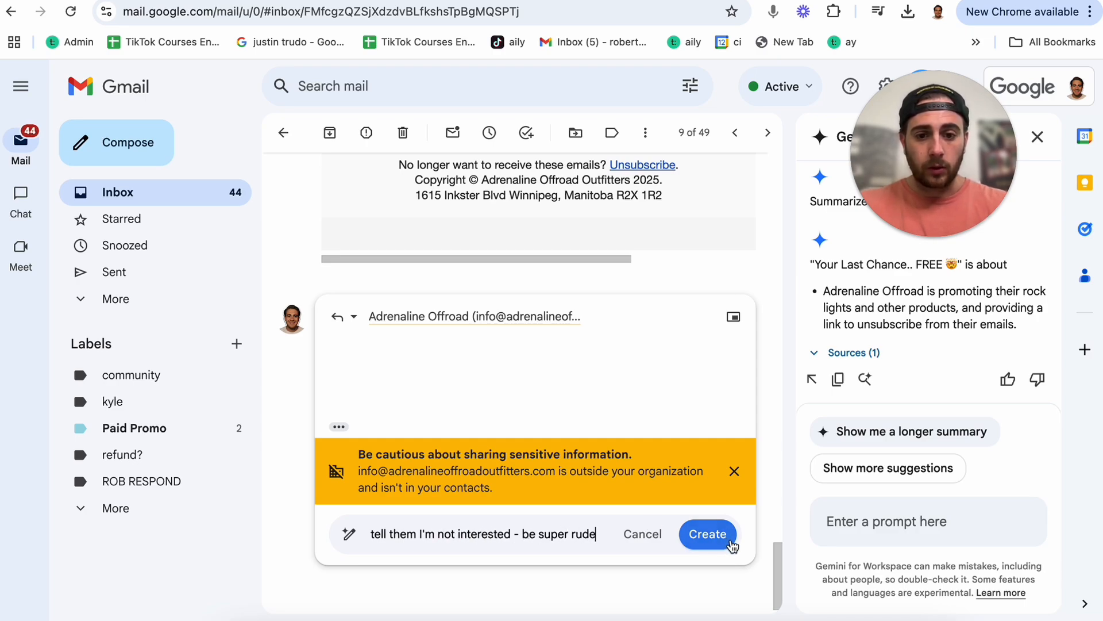
pyautogui.click(730, 541)
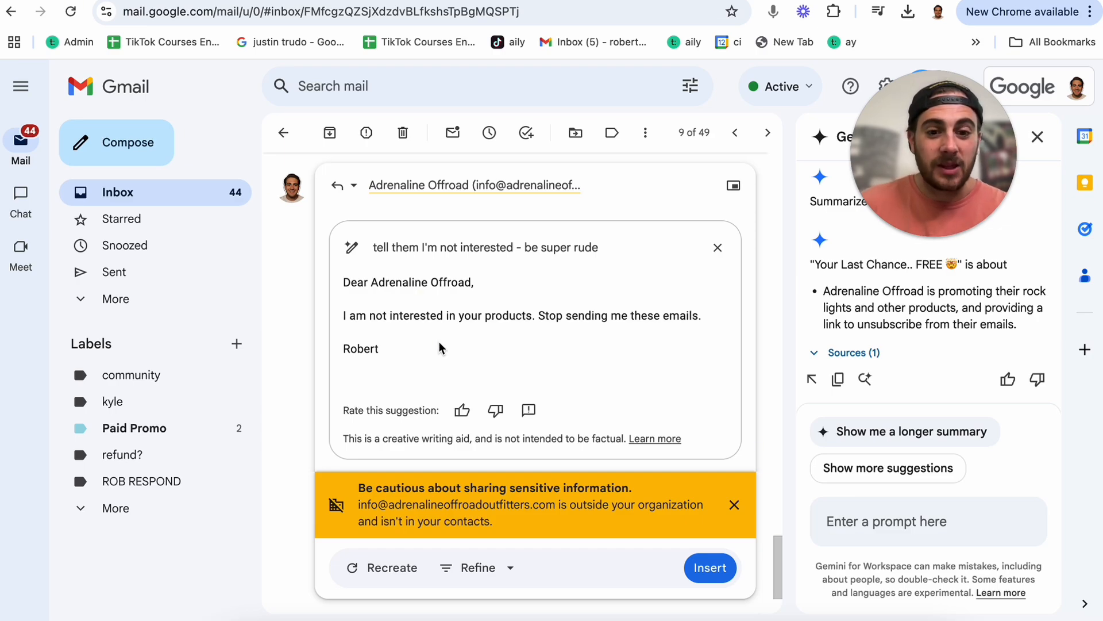
# Step: Check the refine options for the generated draft and insert the draft as written into the reply
pyautogui.click(513, 569)
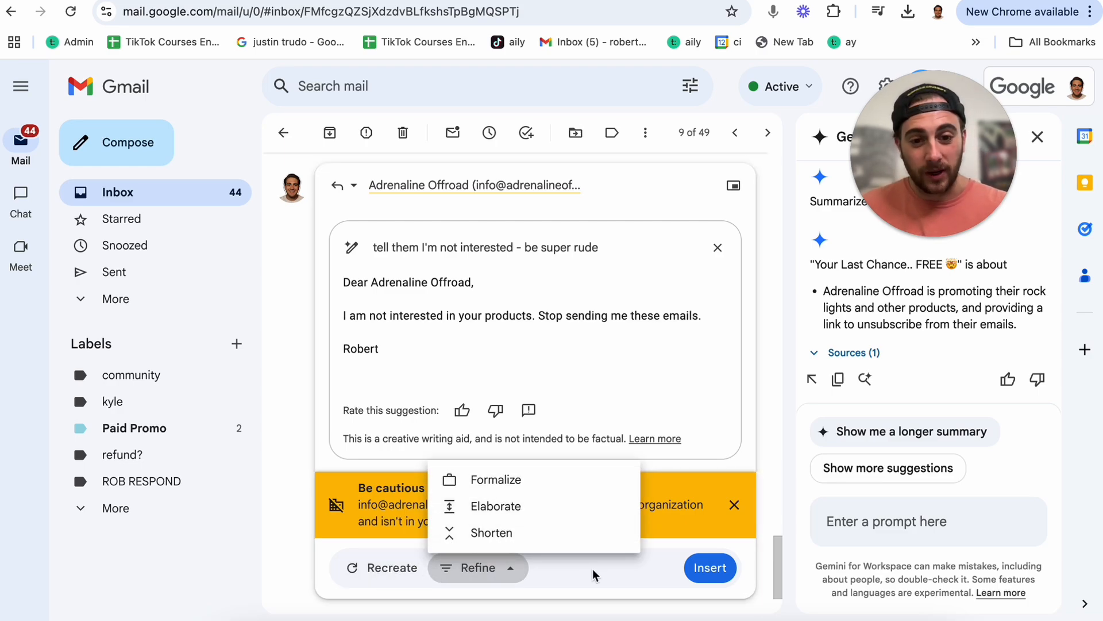
pyautogui.click(712, 580)
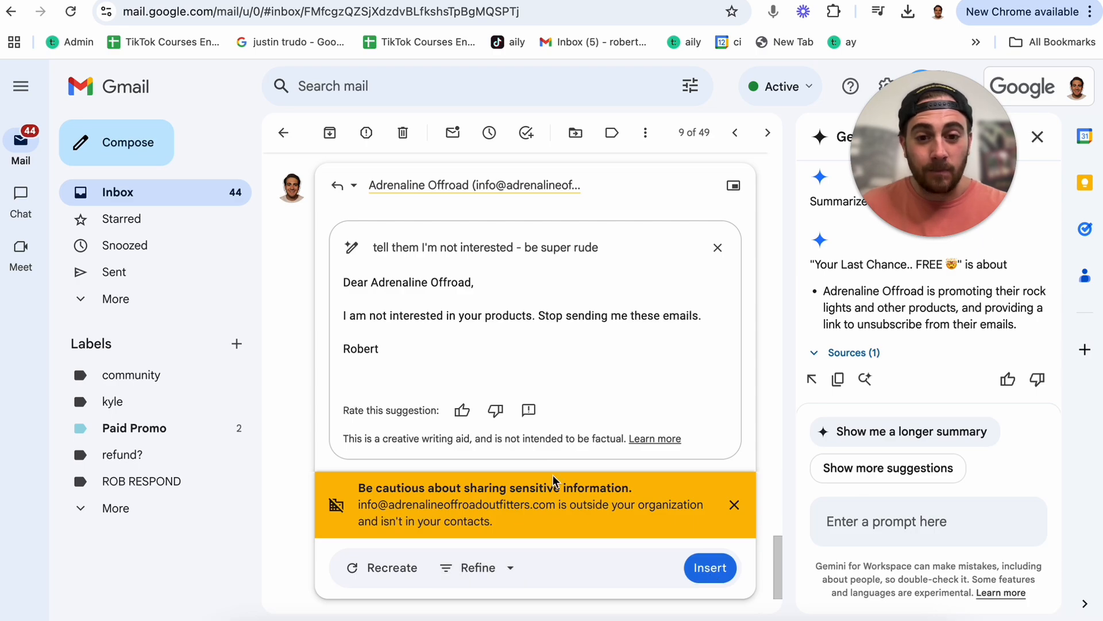
pyautogui.click(710, 569)
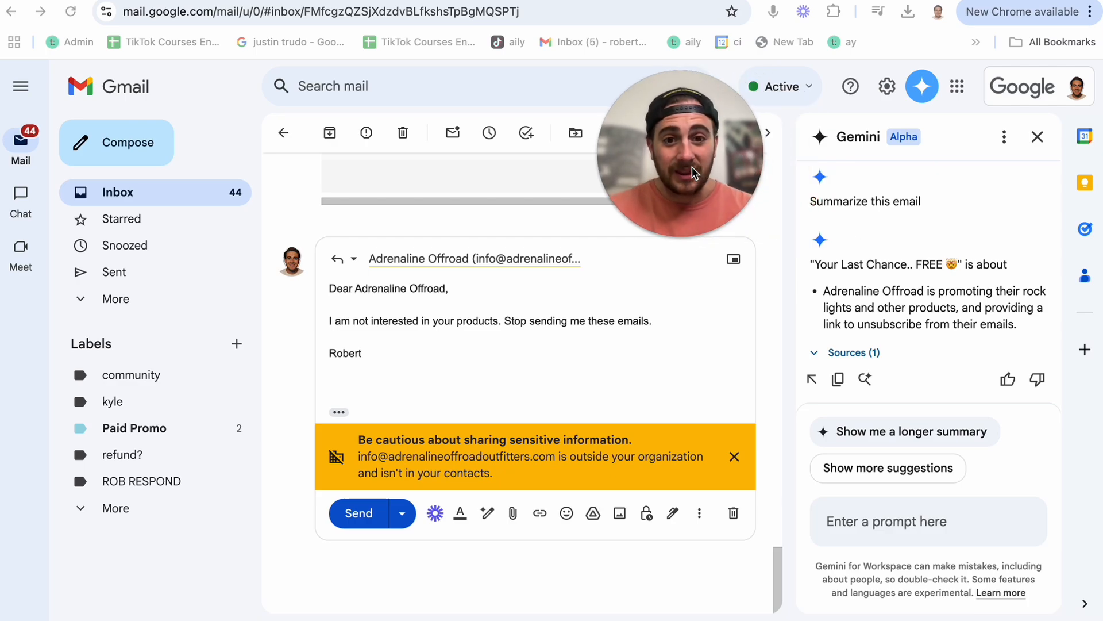
pyautogui.click(898, 539)
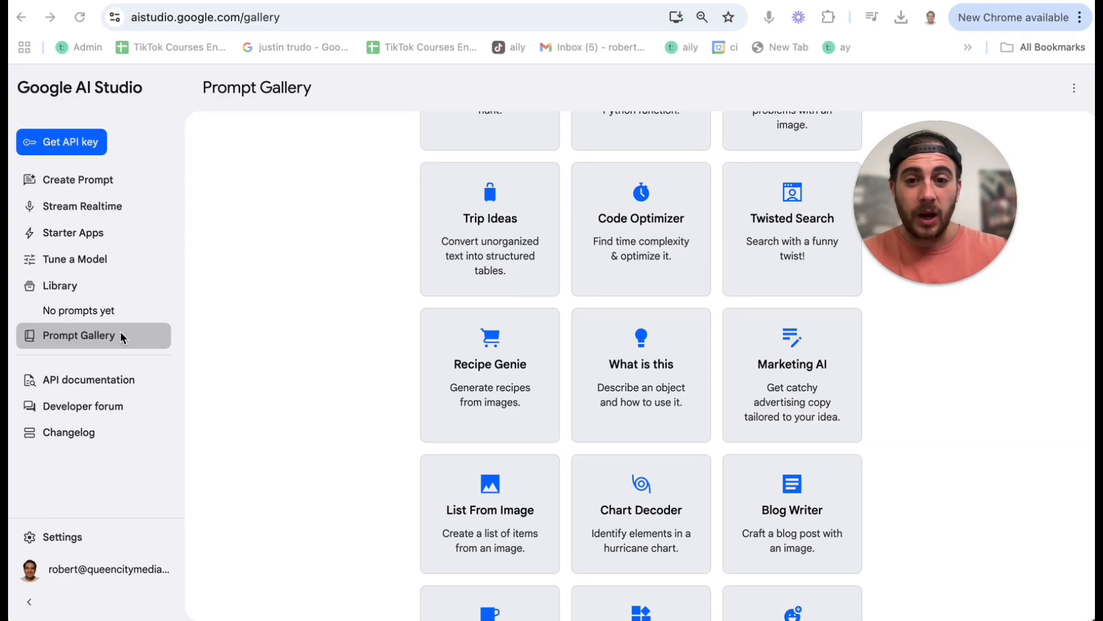
# Step: Browse the Google AI Studio Prompt Gallery and open the Recipe Genie sample prompt
pyautogui.scroll(4, 453, 238)
pyautogui.scroll(-3, 453, 236)
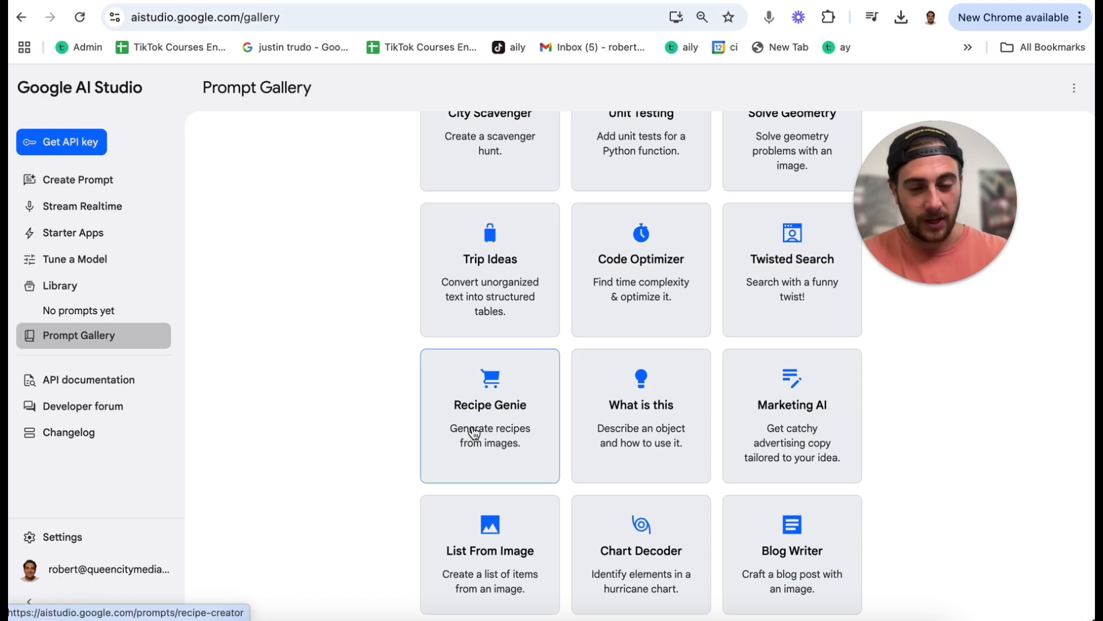
pyautogui.click(474, 432)
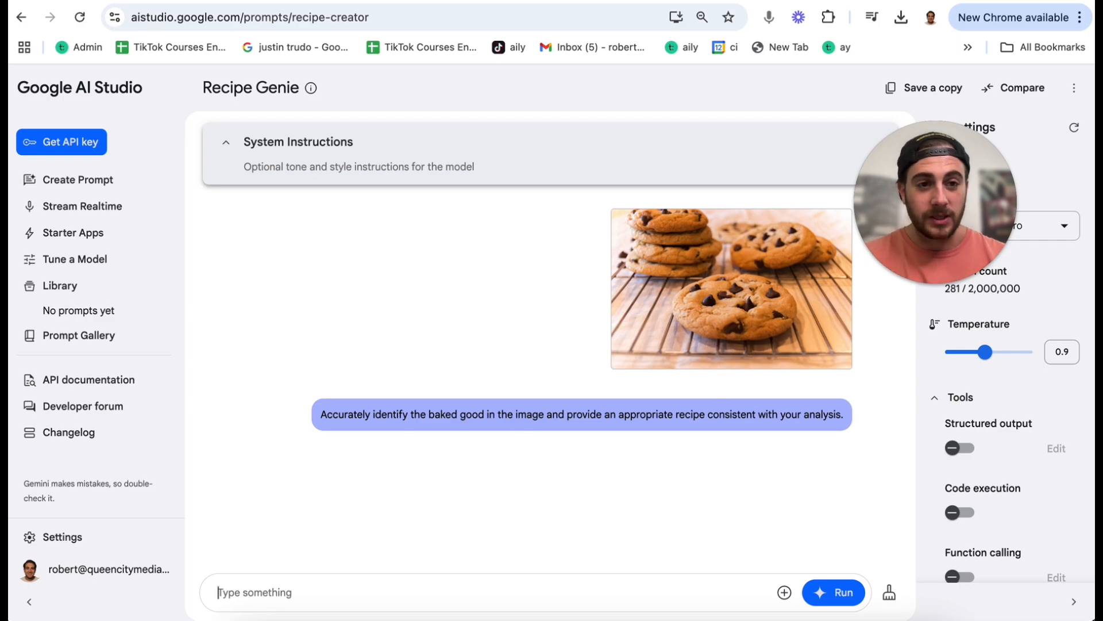
# Step: Open google.com in a new browser tab and search for "tiramisu"
pyautogui.press('super+t')
pyautogui.write('google.com')
pyautogui.press('Return')
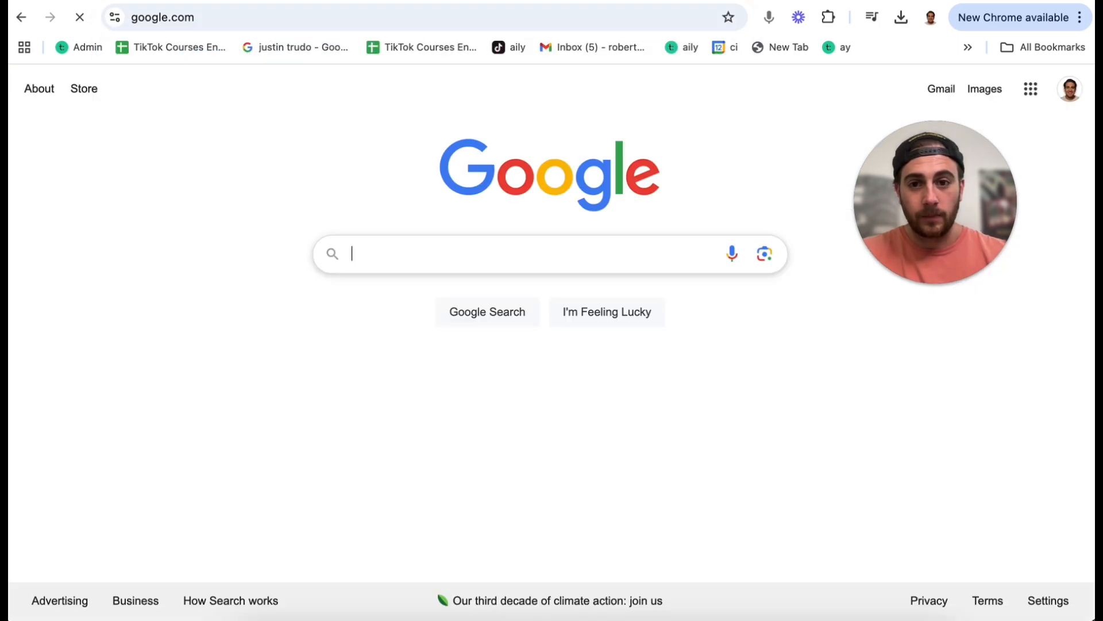
pyautogui.write('tiramisu')
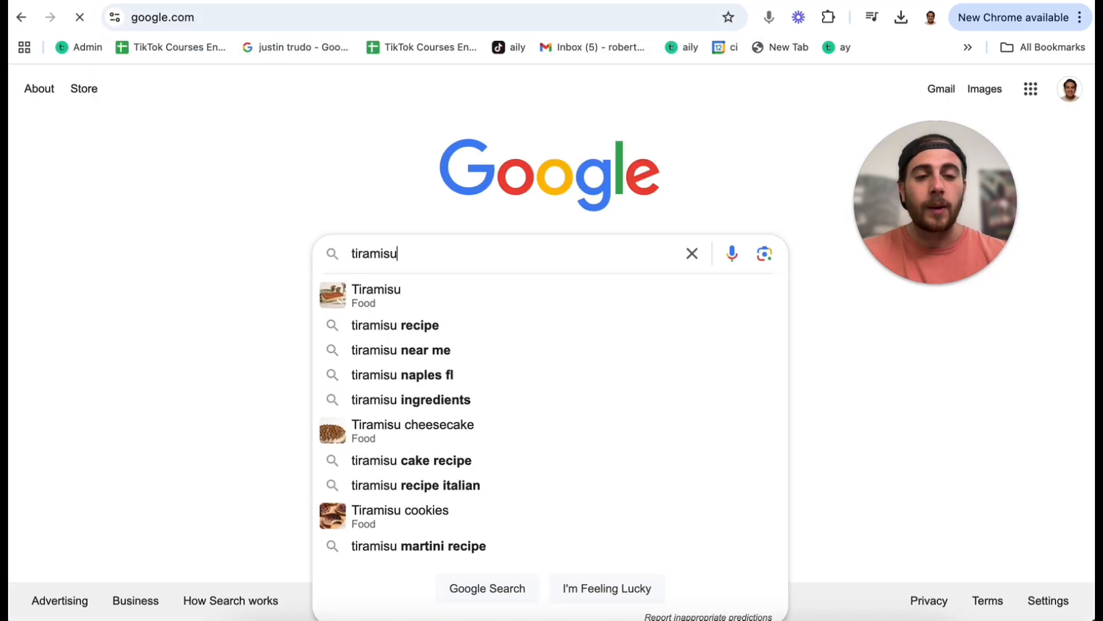
pyautogui.press('Return')
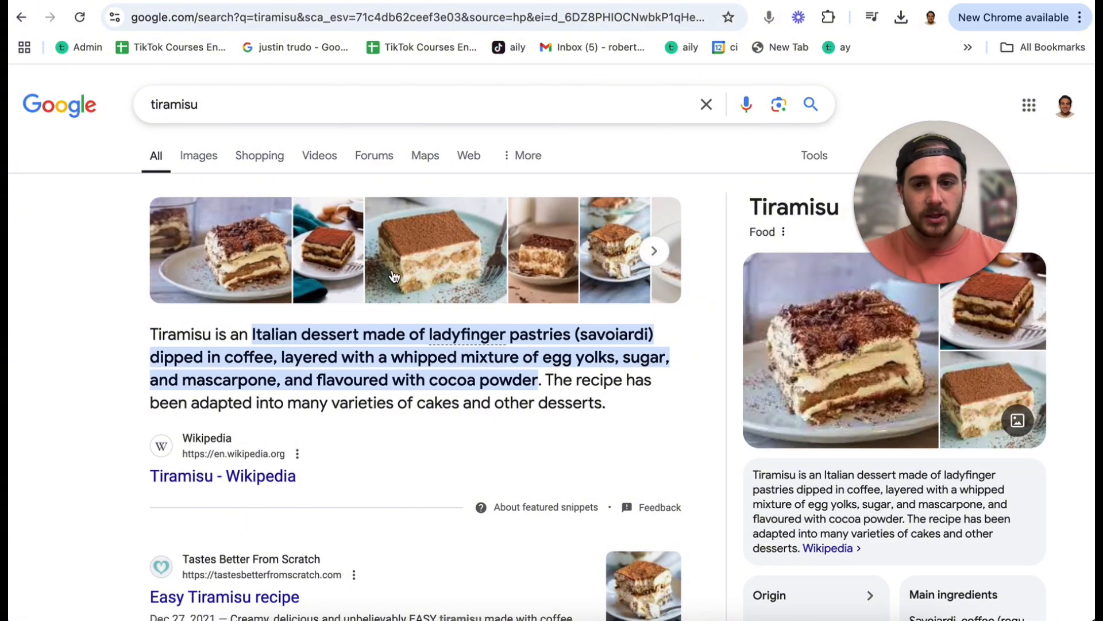
# Step: Open the first tiramisu photo in the search results and copy the enlarged image
pyautogui.click(243, 237)
pyautogui.rightClick(858, 331)
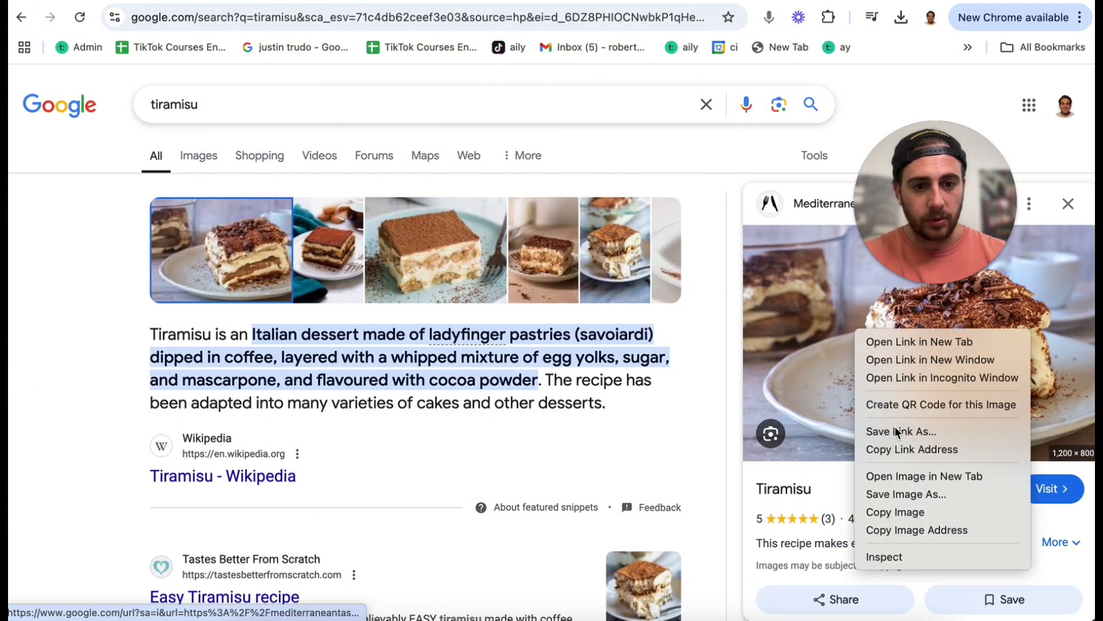
pyautogui.click(902, 512)
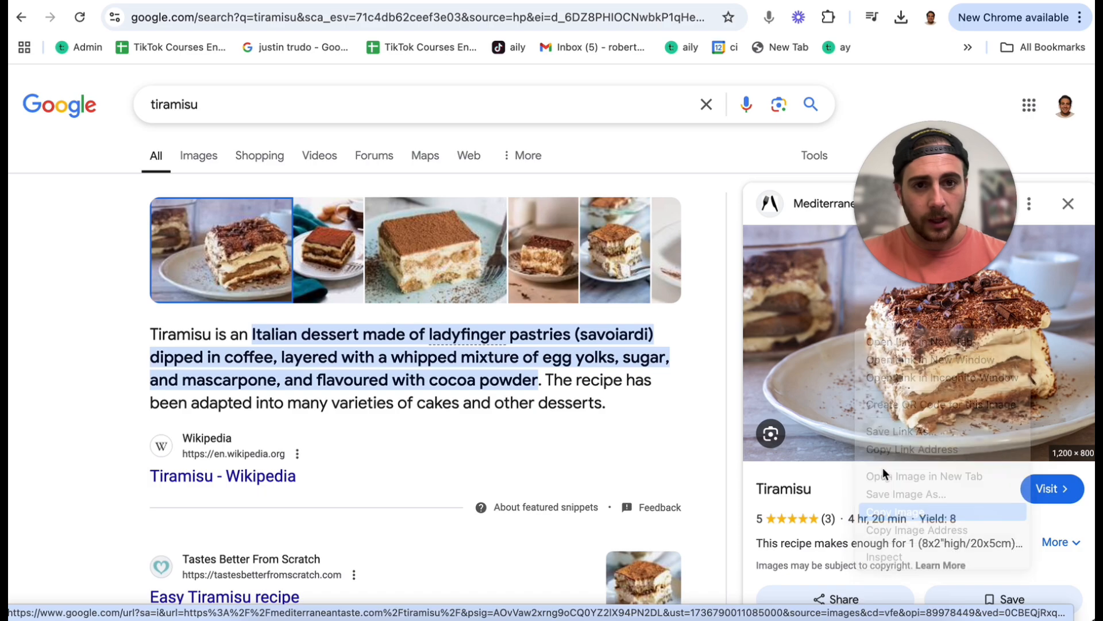
# Step: Return to Recipe Genie, paste the copied tiramisu image, run the prompt "please tell me how to make this", and review the generated recipe
pyautogui.click(654, 6)
pyautogui.rightClick(314, 591)
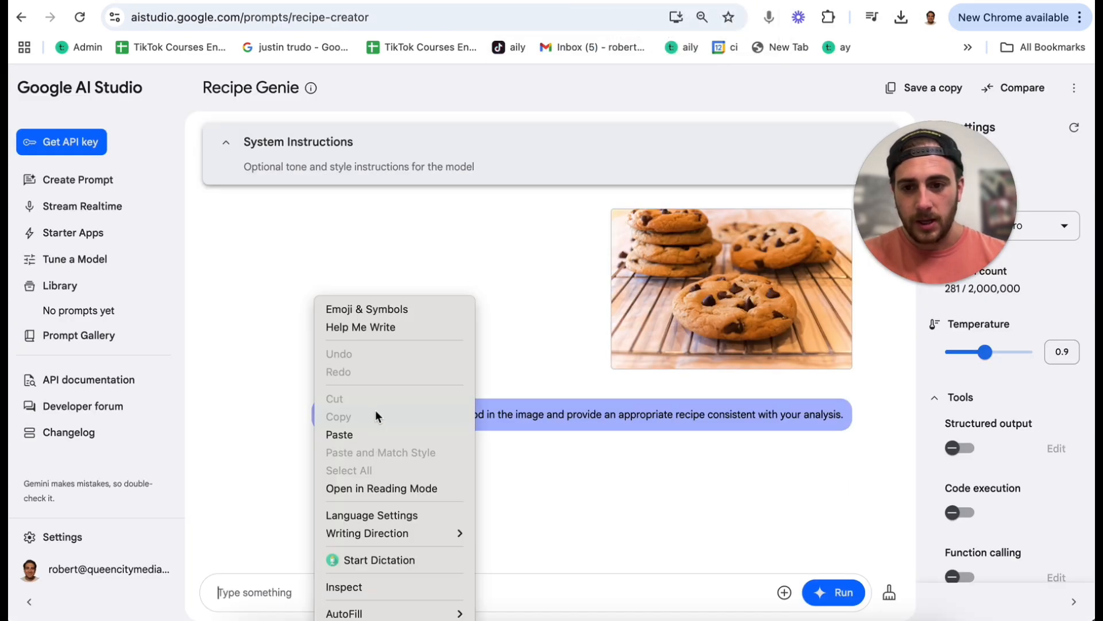
pyautogui.click(371, 434)
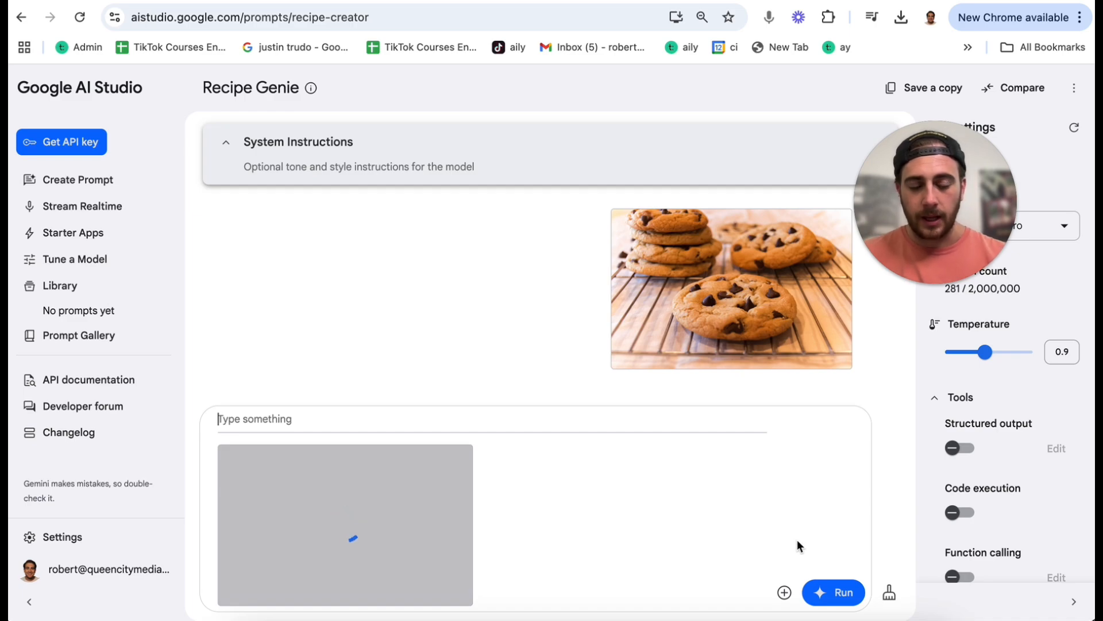
pyautogui.write('please tell me ho')
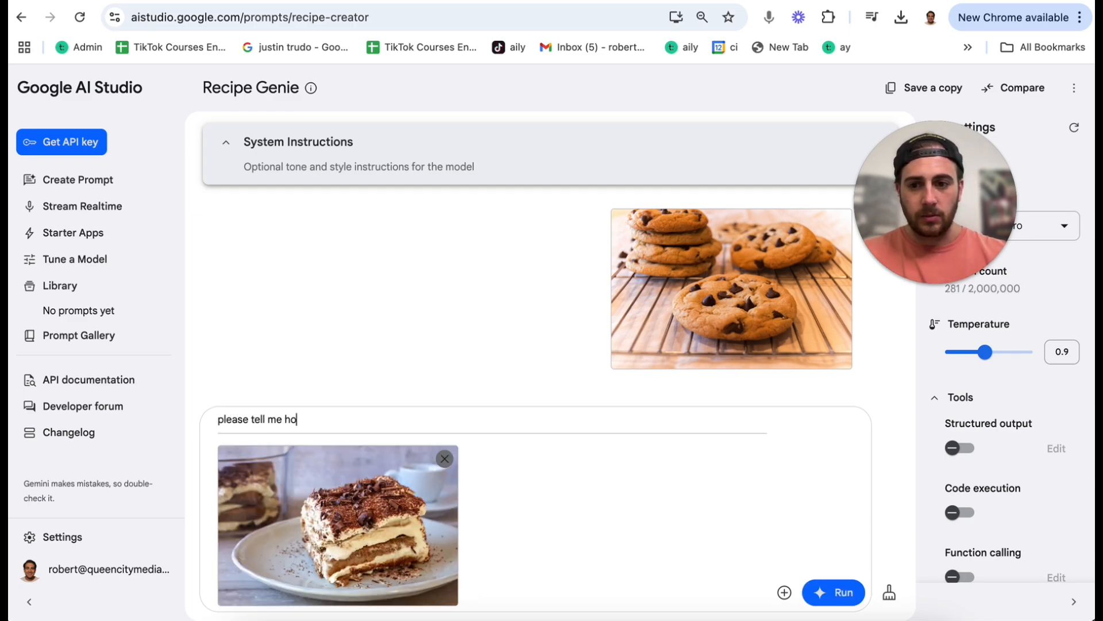
pyautogui.write('w to make this')
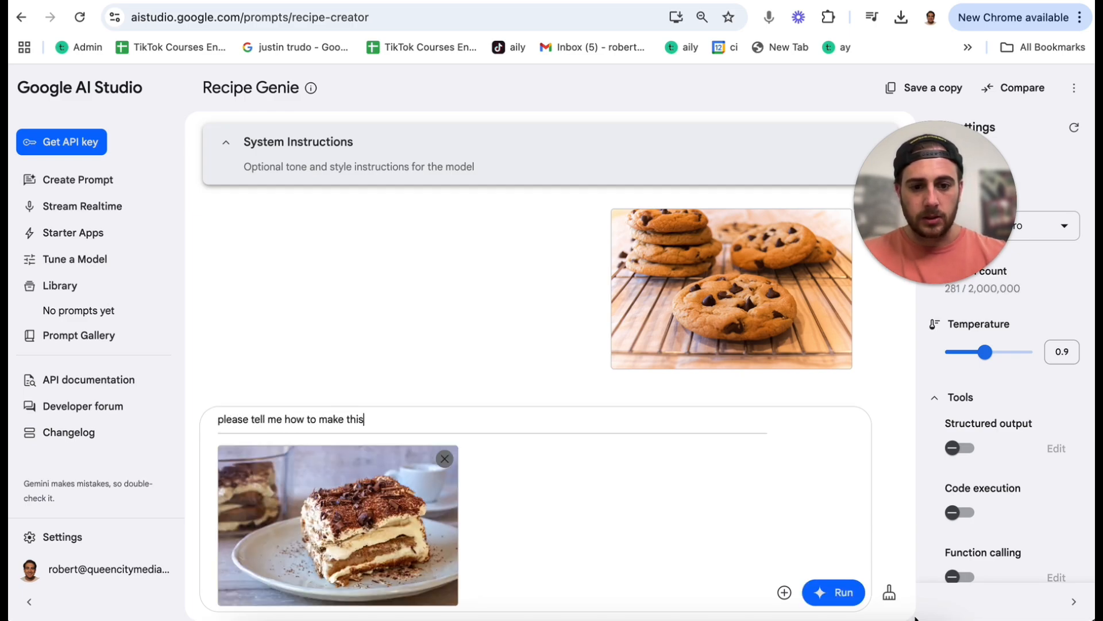
pyautogui.click(841, 593)
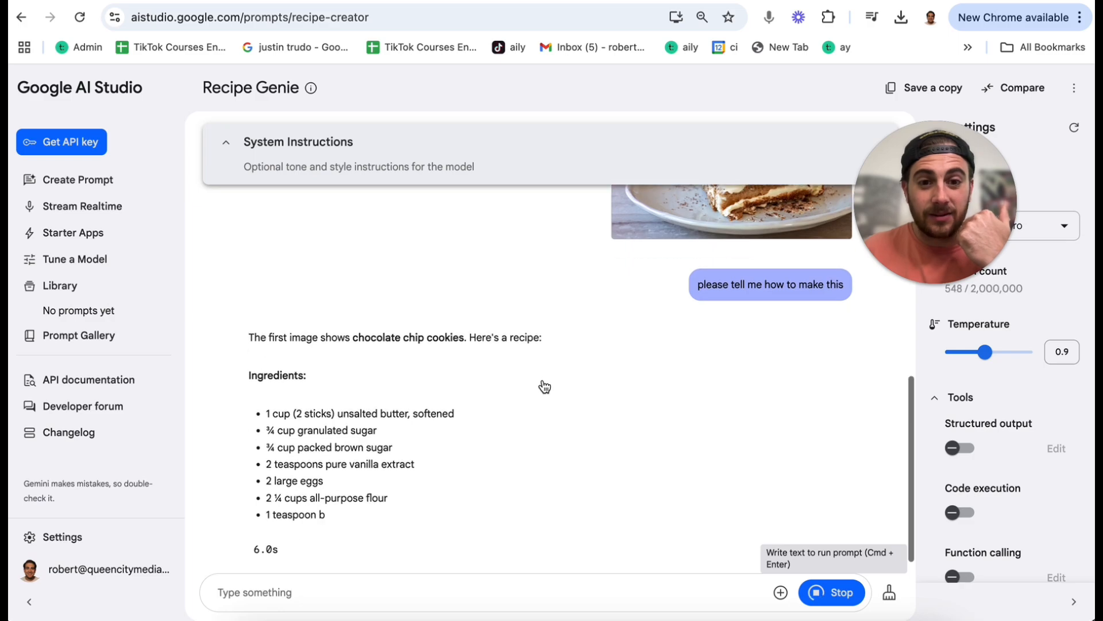
pyautogui.scroll(3, 419, 309)
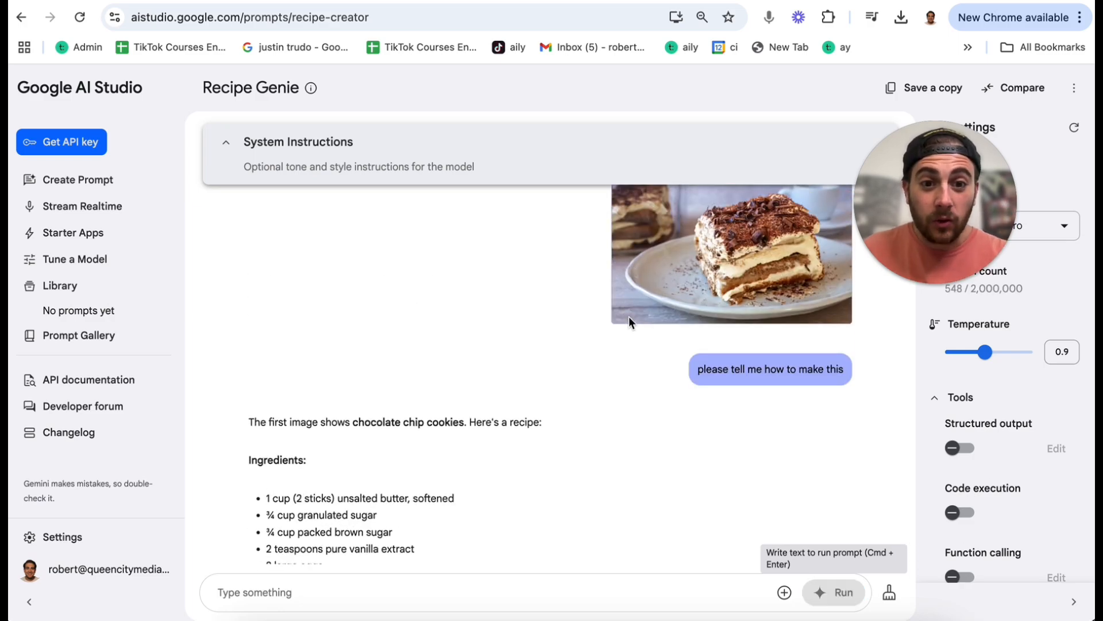
pyautogui.scroll(-5, 613, 328)
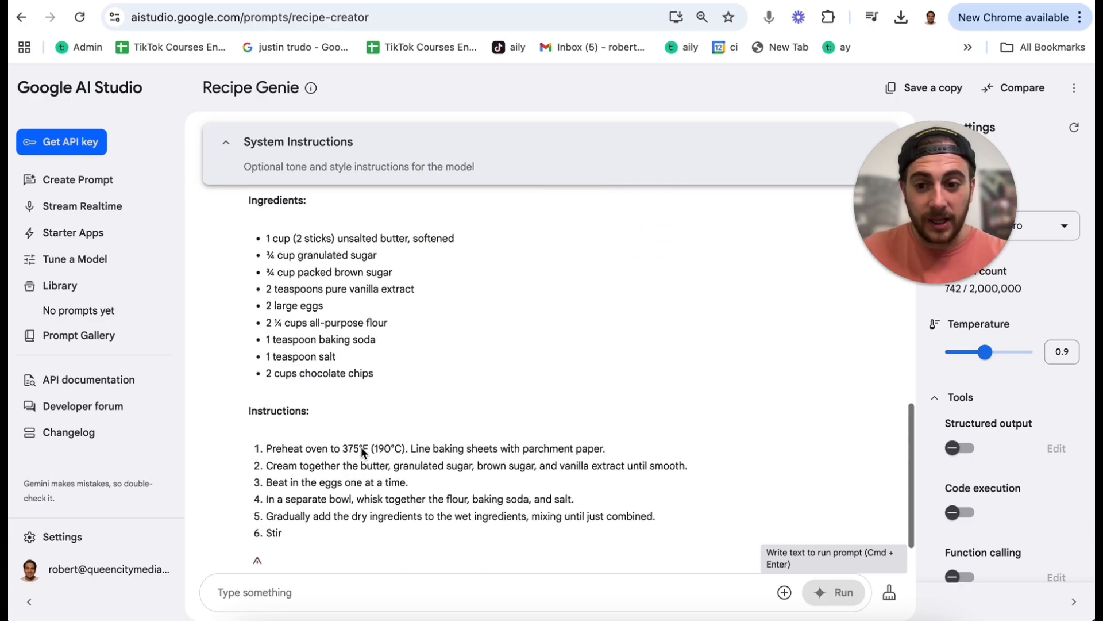
pyautogui.scroll(-1, 350, 414)
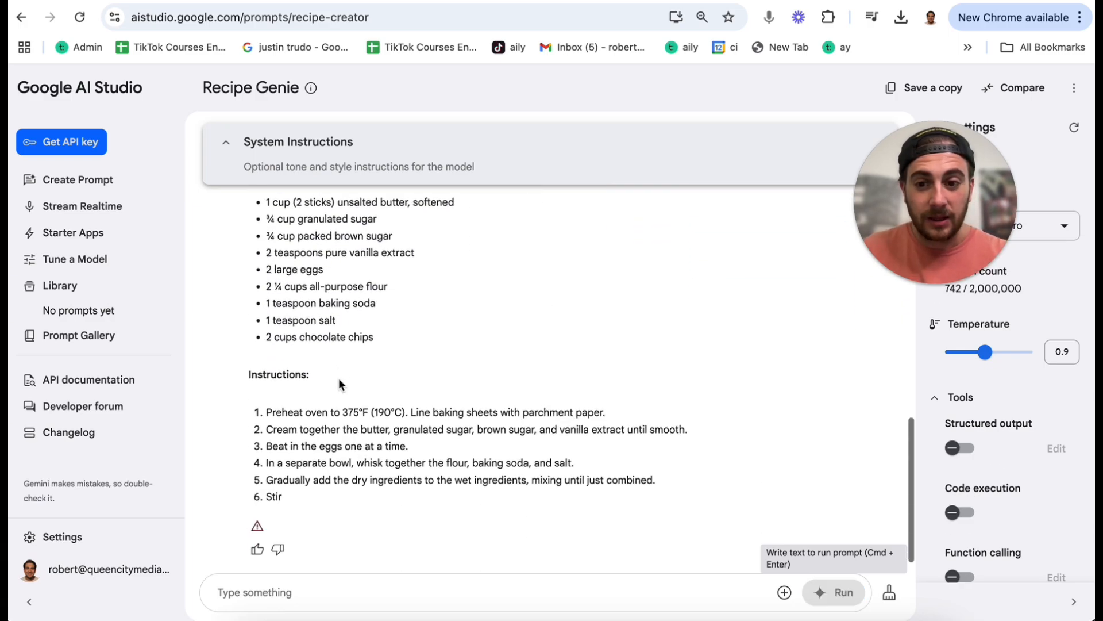
# Step: Open the Recipe Finder sample from the Prompt Gallery and run its prompt asking for lunch recipes from the pictured ingredients
pyautogui.click(84, 336)
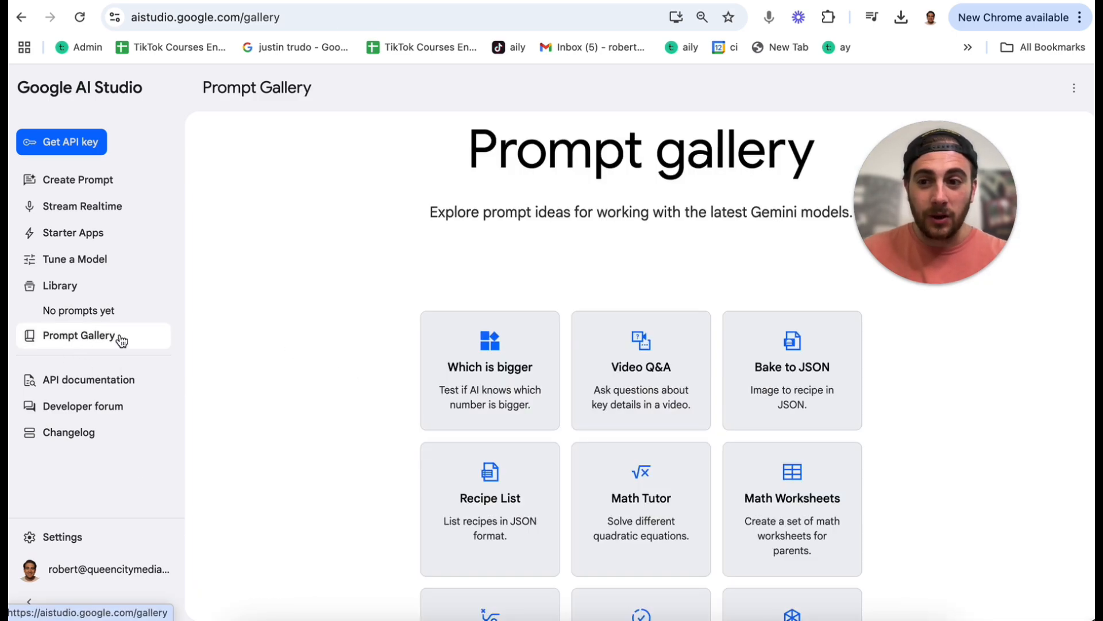
pyautogui.scroll(-20, 293, 342)
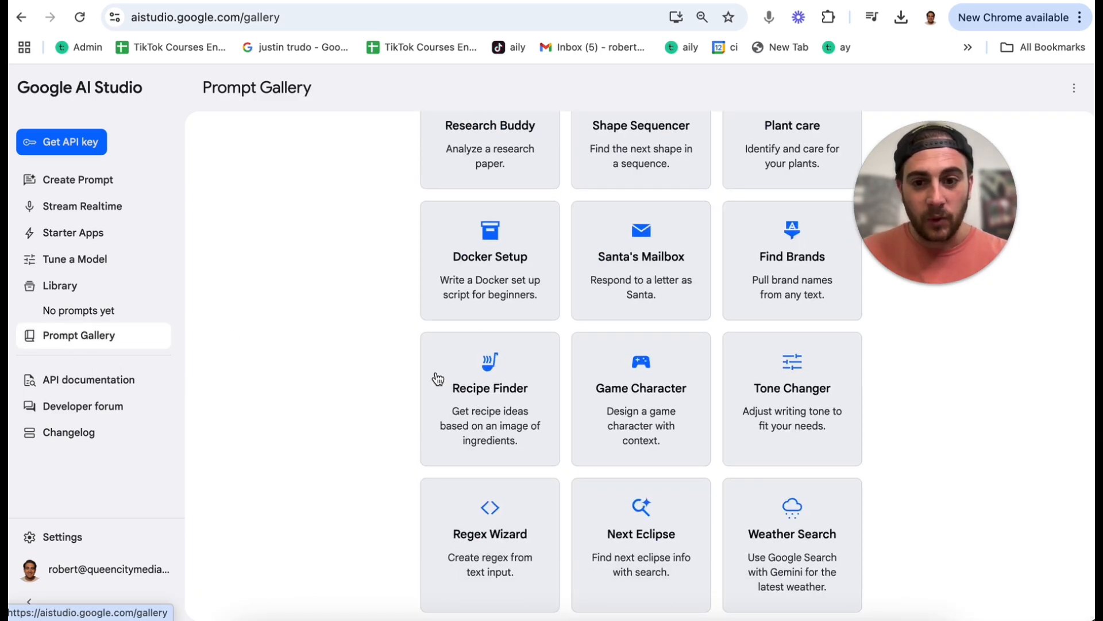
pyautogui.click(515, 406)
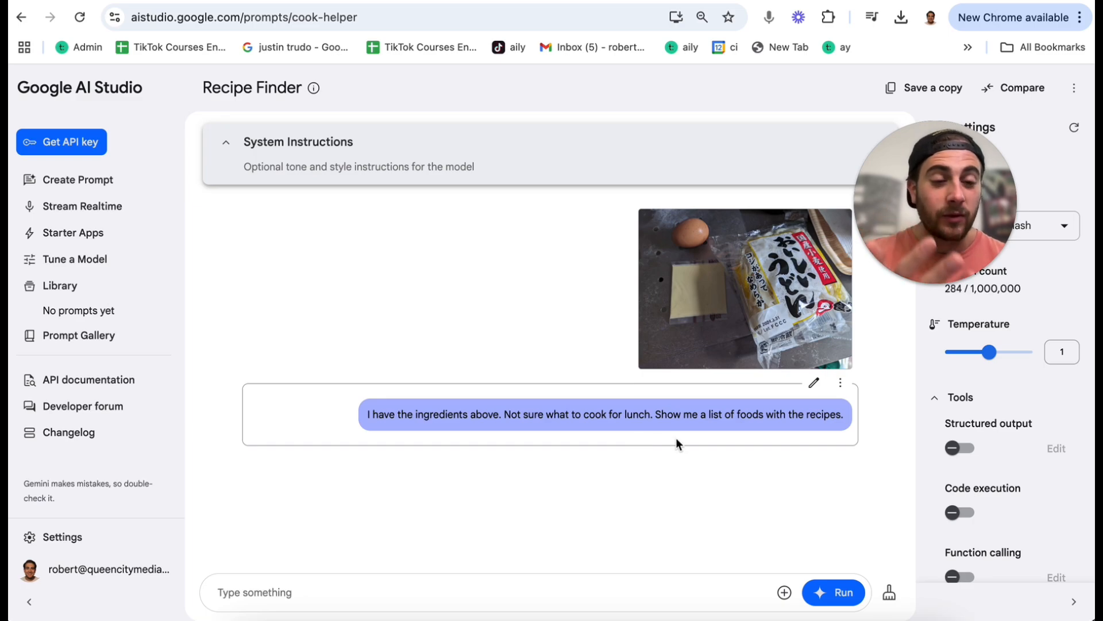
pyautogui.click(843, 597)
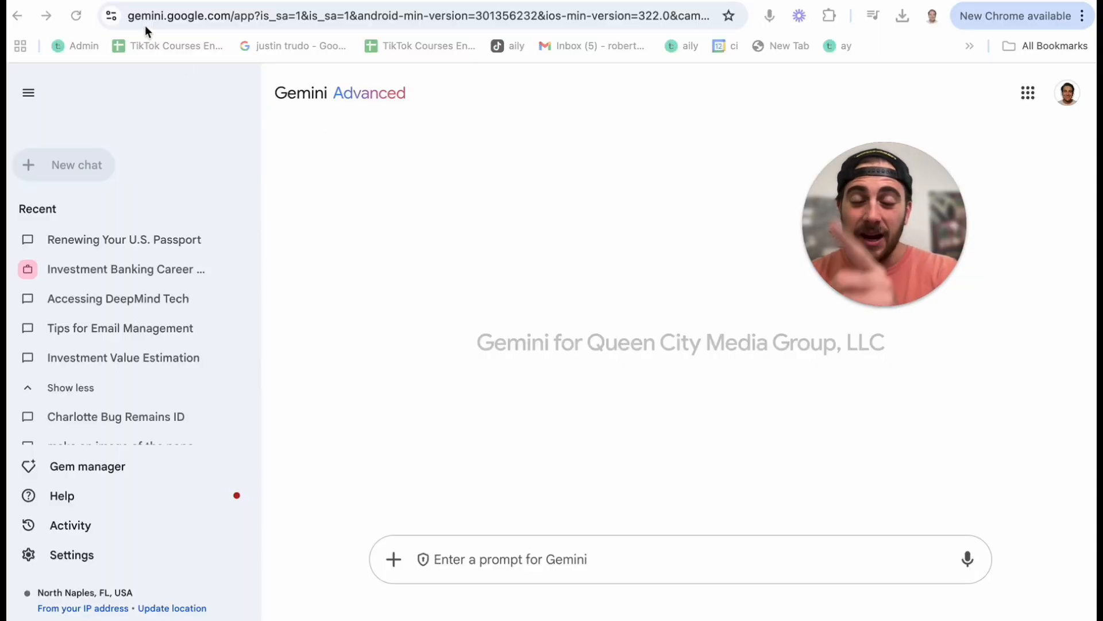
# Step: In Gemini, show all the Gems premade by Google in the Gem manager and open the Hiring consultant
pyautogui.click(95, 472)
pyautogui.click(112, 475)
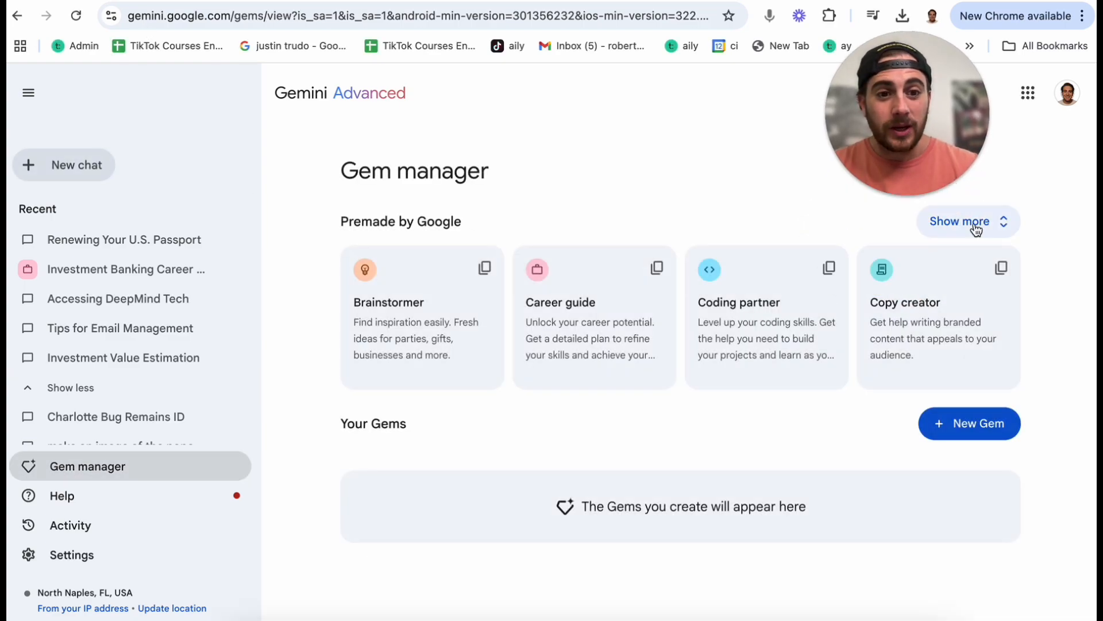
pyautogui.click(976, 223)
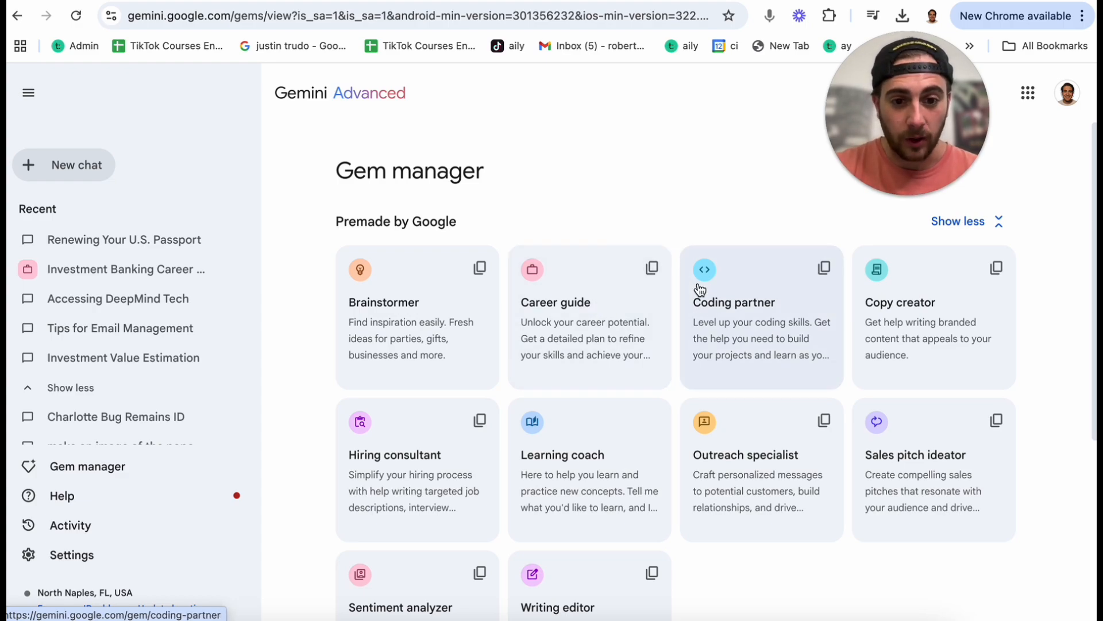
pyautogui.scroll(-1, 724, 356)
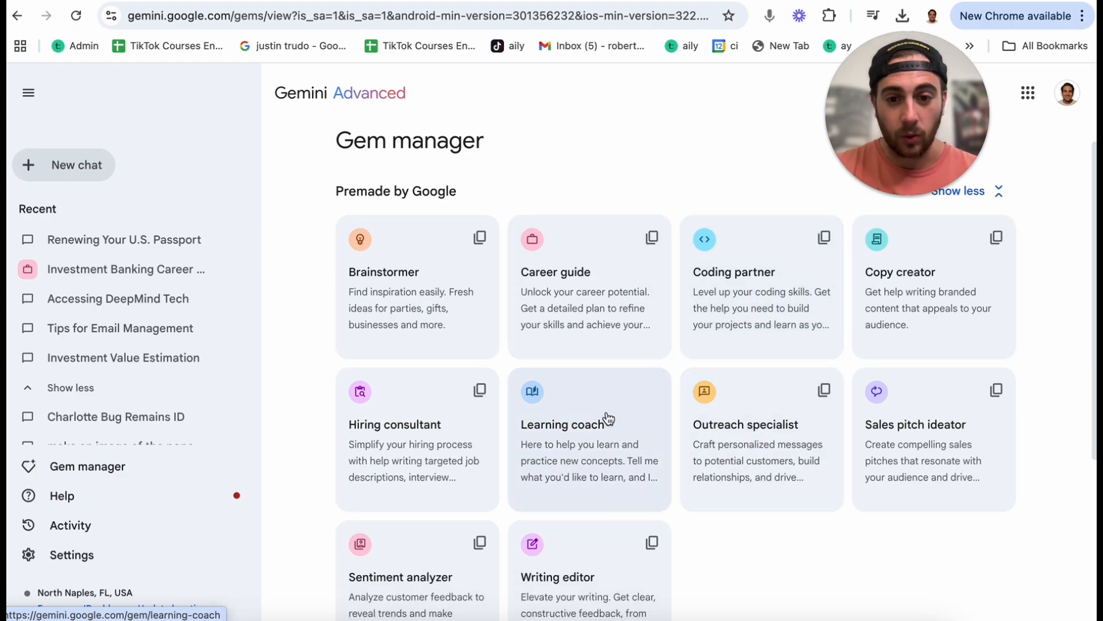
pyautogui.scroll(-1, 601, 420)
pyautogui.scroll(-1, 424, 400)
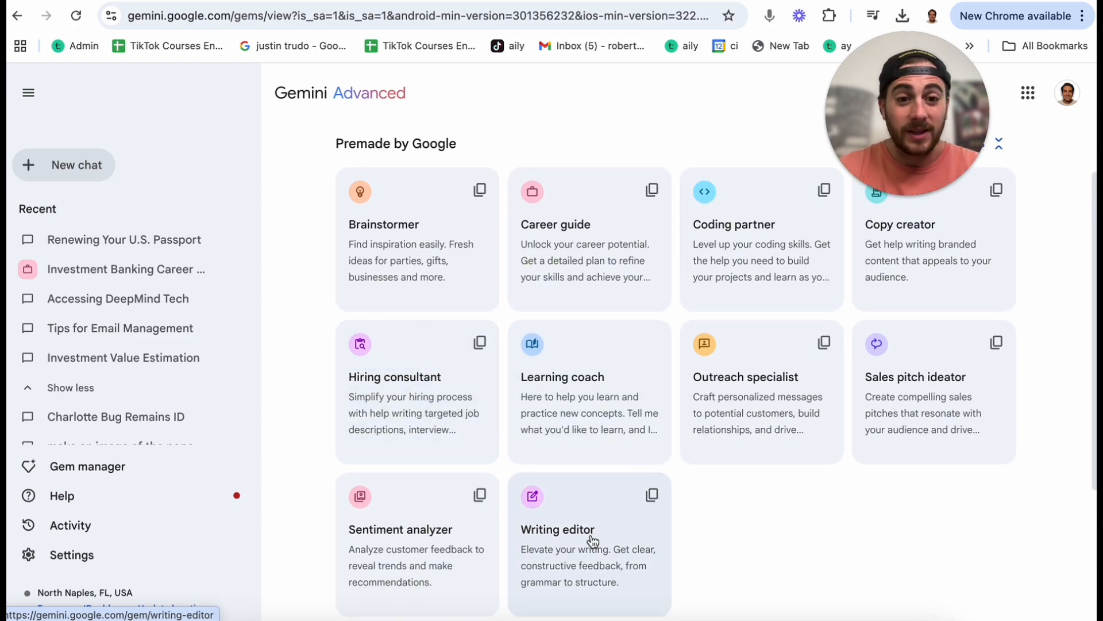
pyautogui.click(425, 423)
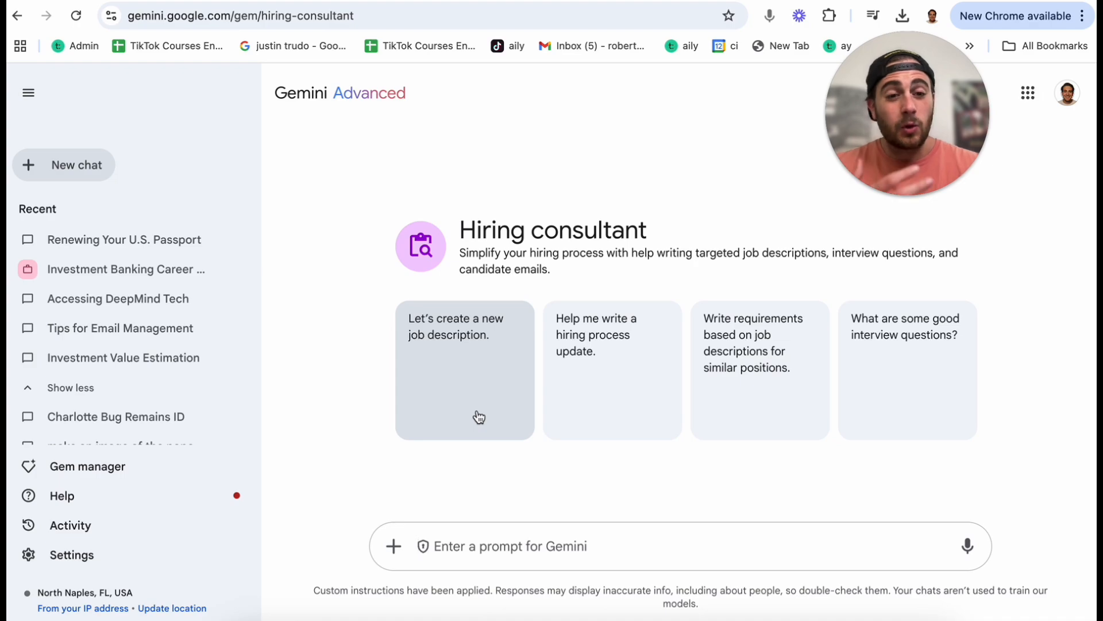
# Step: Use the job description suggestion to send "Let's create a new job description for a youtube editor for my channel about how to grow with ai"
pyautogui.click(488, 392)
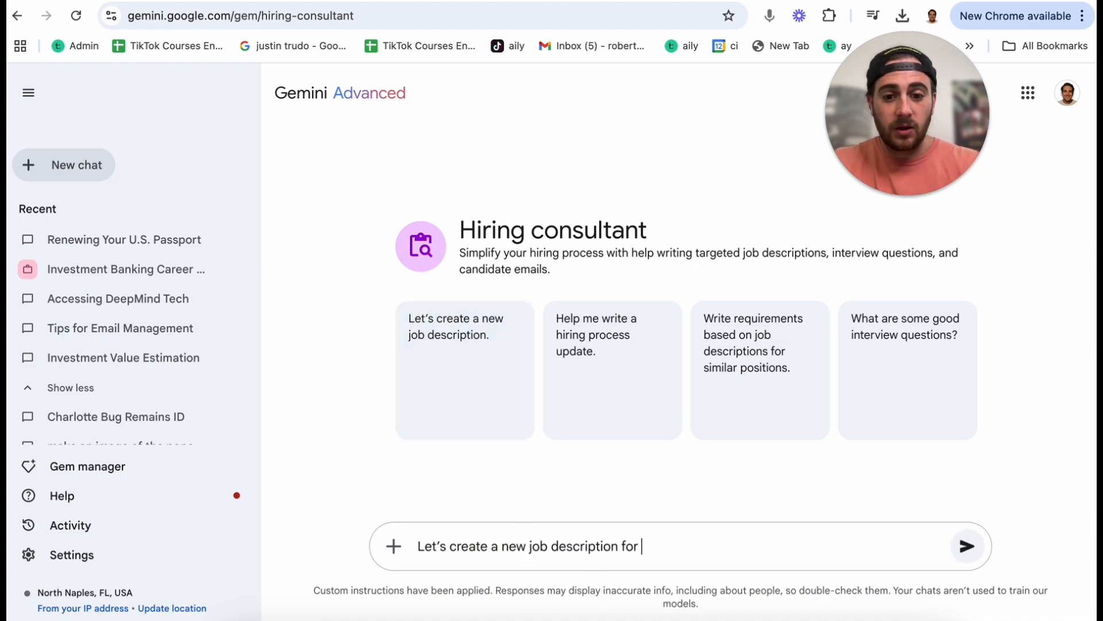
pyautogui.write('for a youtube edit')
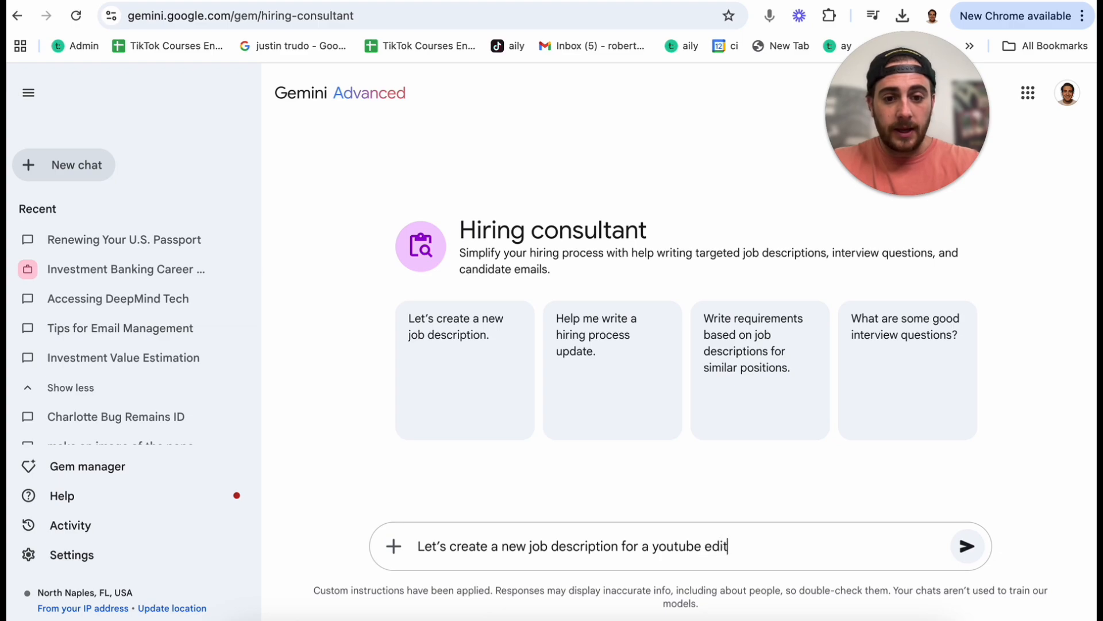
pyautogui.write('or for my channel abo')
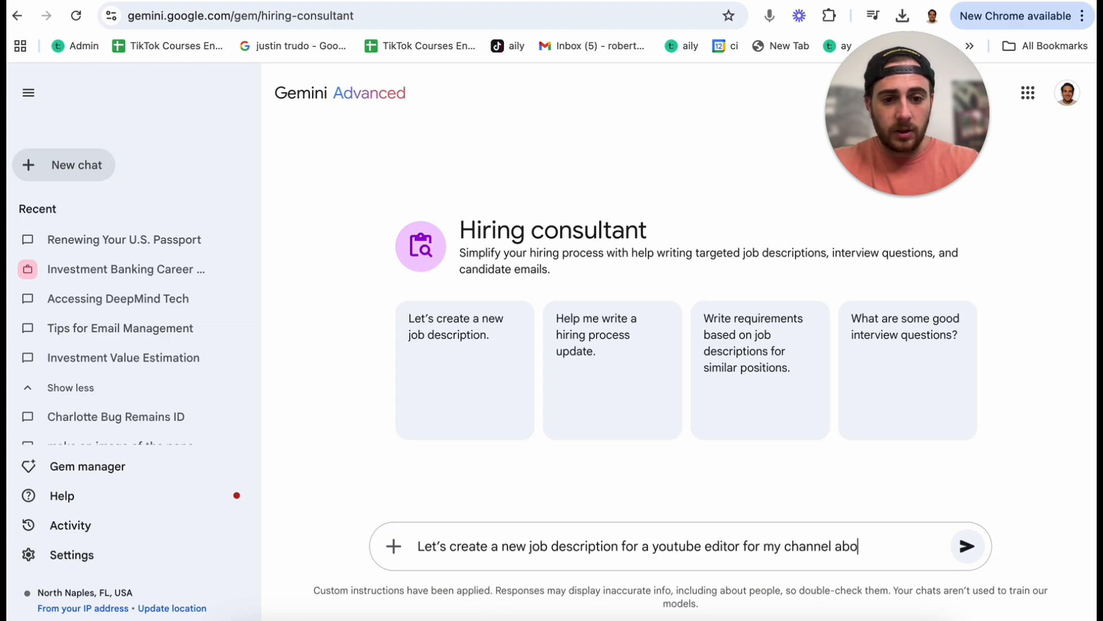
pyautogui.write('ut how to grow with ai')
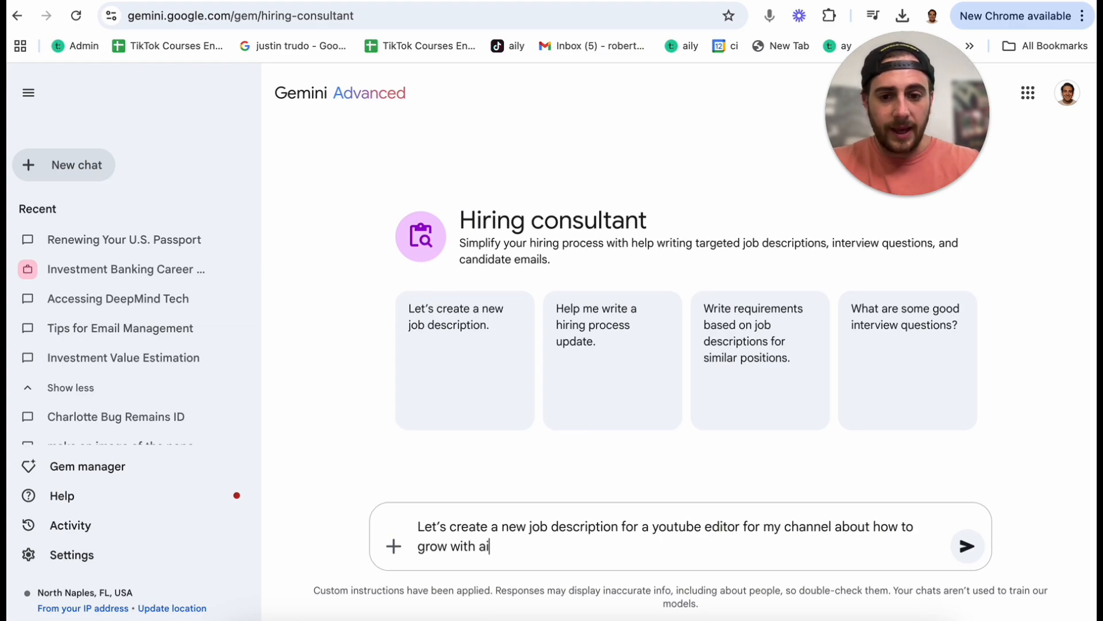
pyautogui.click(968, 547)
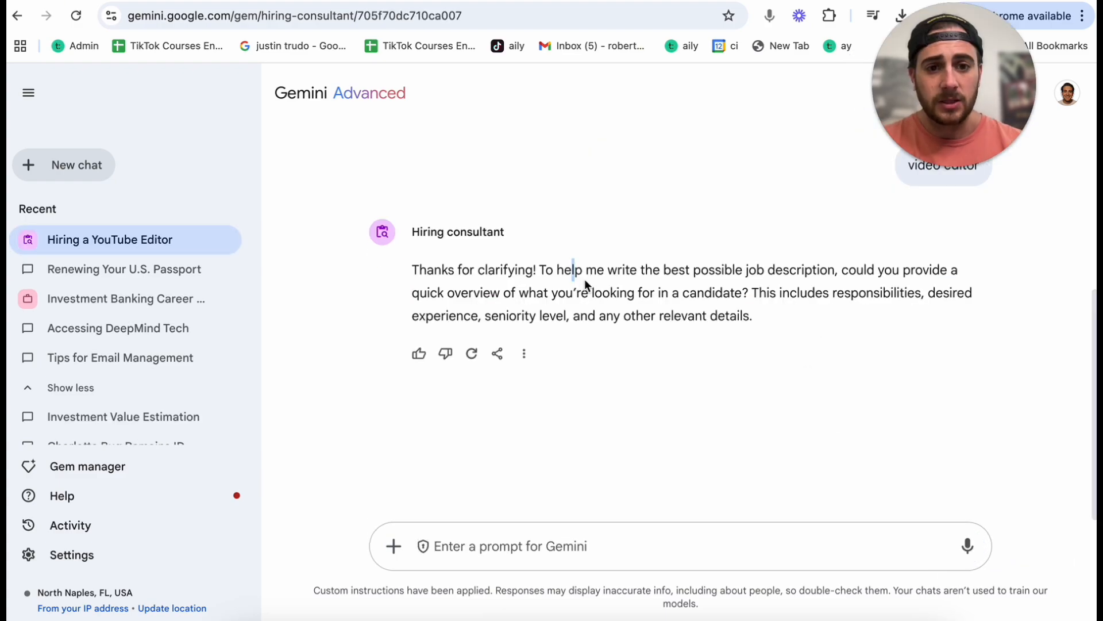
# Step: Read the Hiring consultant's request for candidate details and review the conversation back to the first message
pyautogui.moveTo(585, 283); pyautogui.dragTo(690, 317)
pyautogui.click(607, 270)
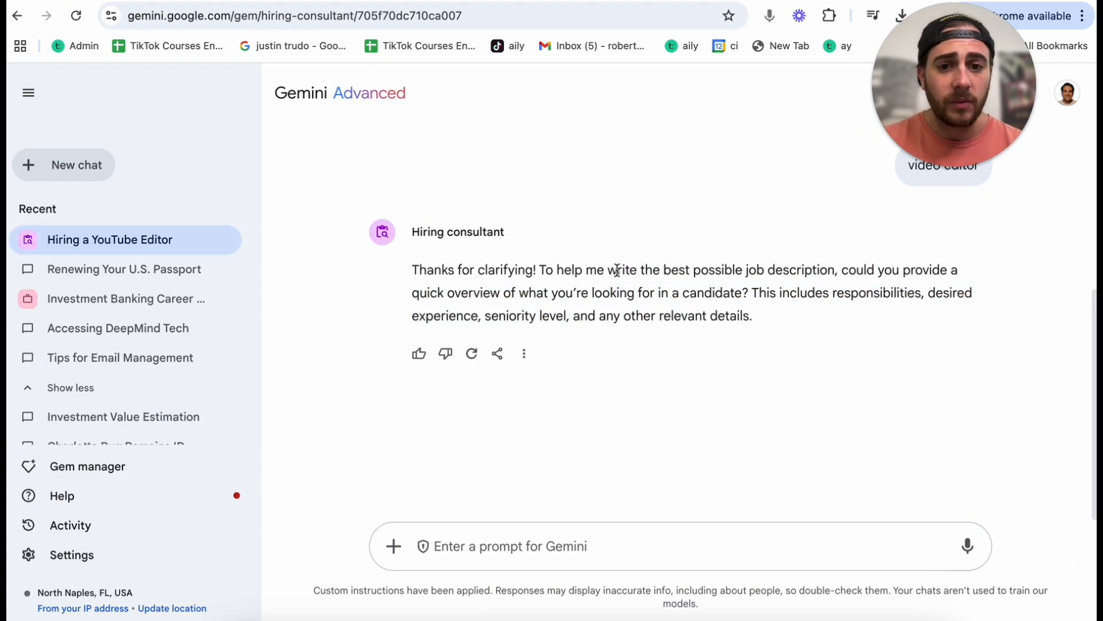
pyautogui.moveTo(617, 270); pyautogui.dragTo(731, 285)
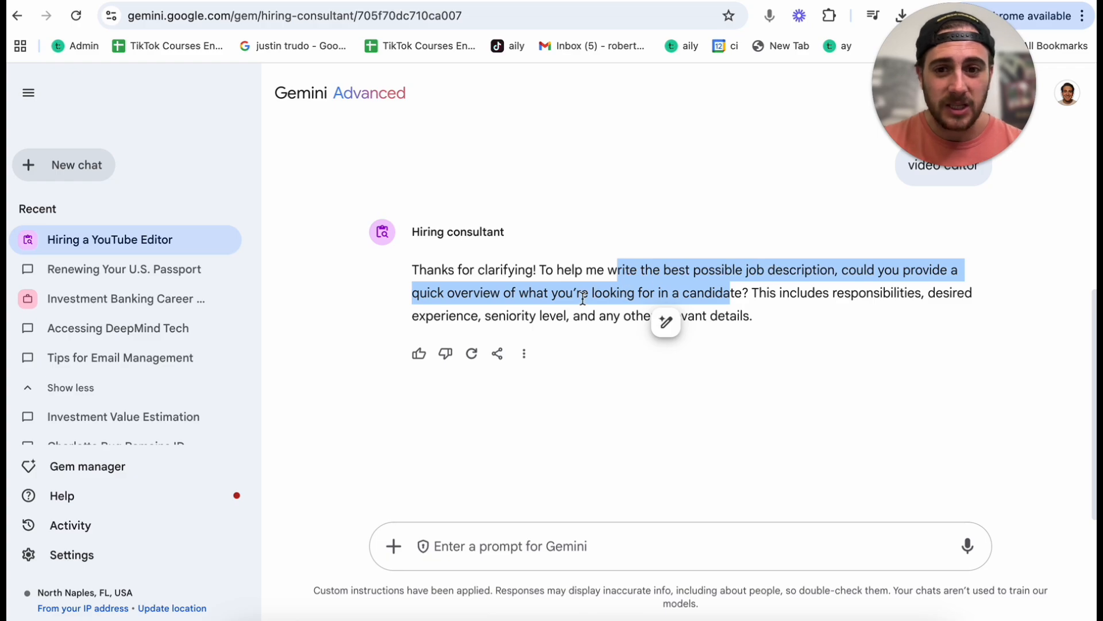
pyautogui.click(511, 298)
pyautogui.moveTo(460, 292)
pyautogui.mouseDown()
pyautogui.moveTo(660, 294)
pyautogui.moveTo(784, 345)
pyautogui.mouseUp()
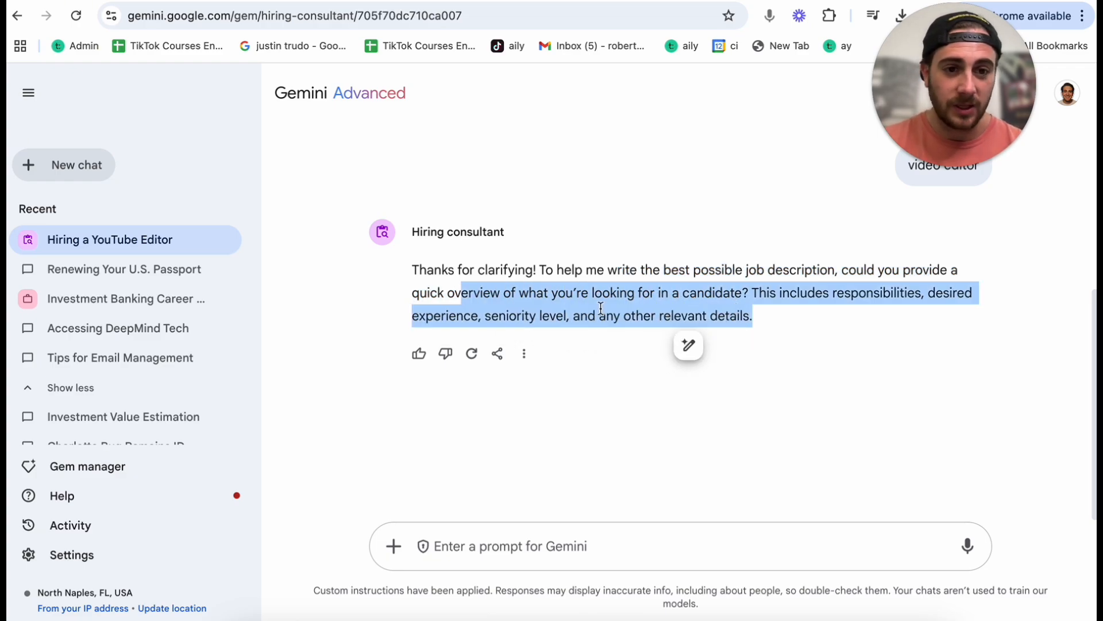
pyautogui.click(446, 327)
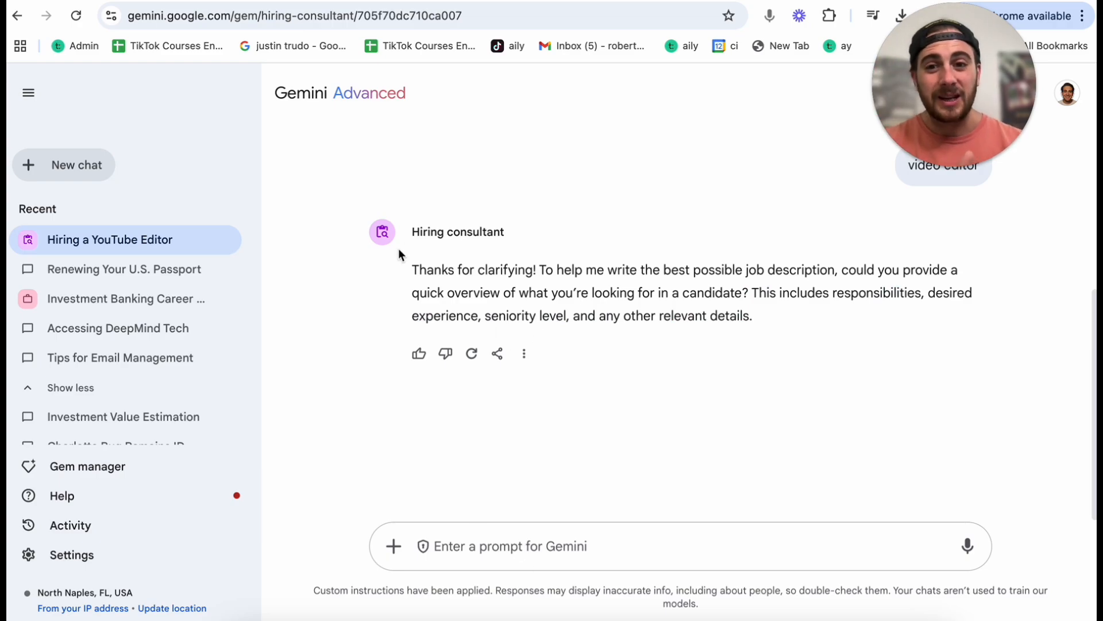
pyautogui.scroll(3, 389, 243)
pyautogui.scroll(2, 389, 244)
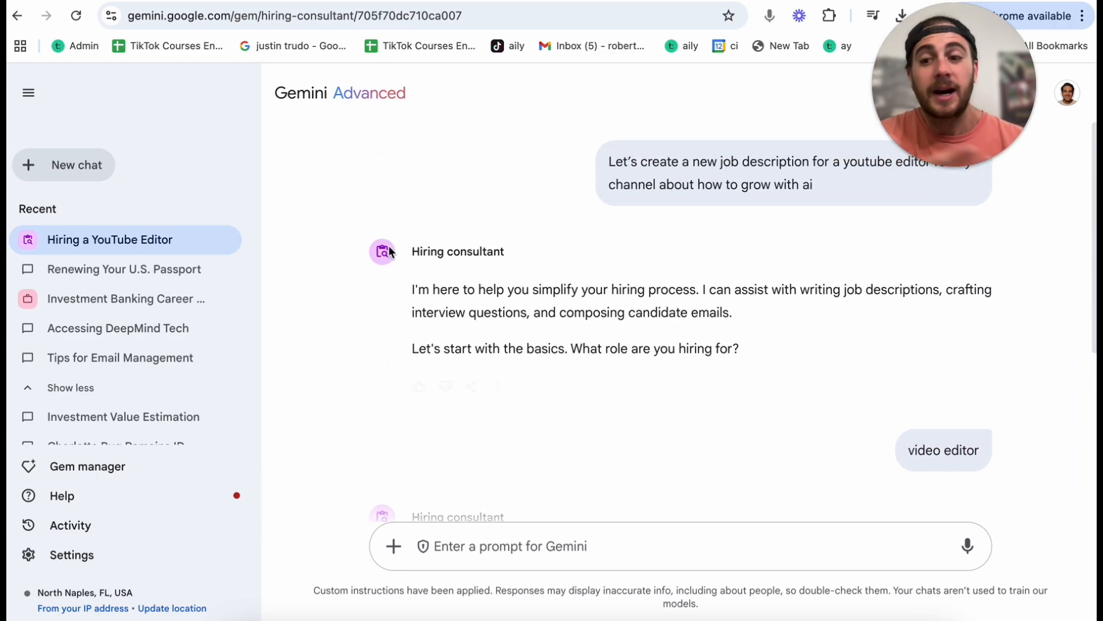
# Step: Return to the Gem manager, browse the full list of premade Gems, and start creating a new Gem
pyautogui.click(136, 468)
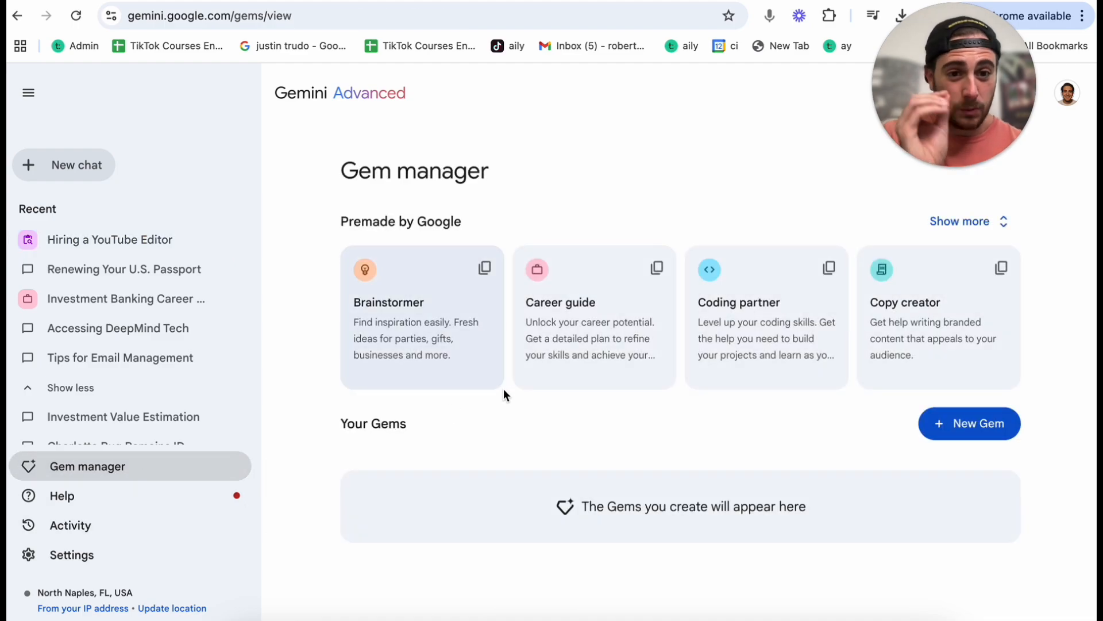
pyautogui.click(977, 223)
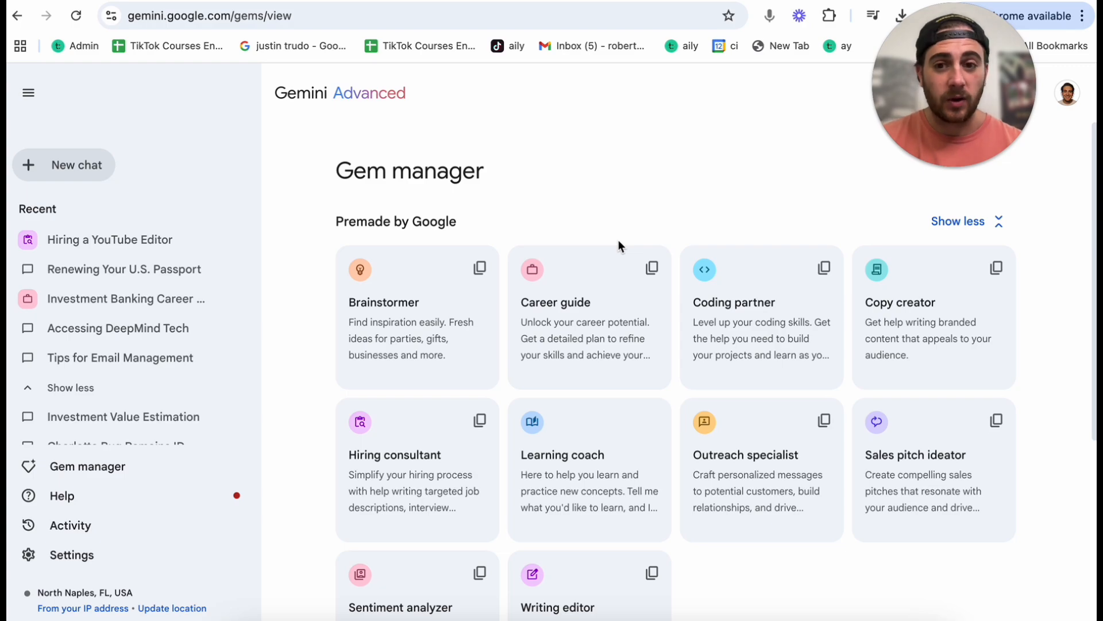
pyautogui.scroll(-1, 618, 242)
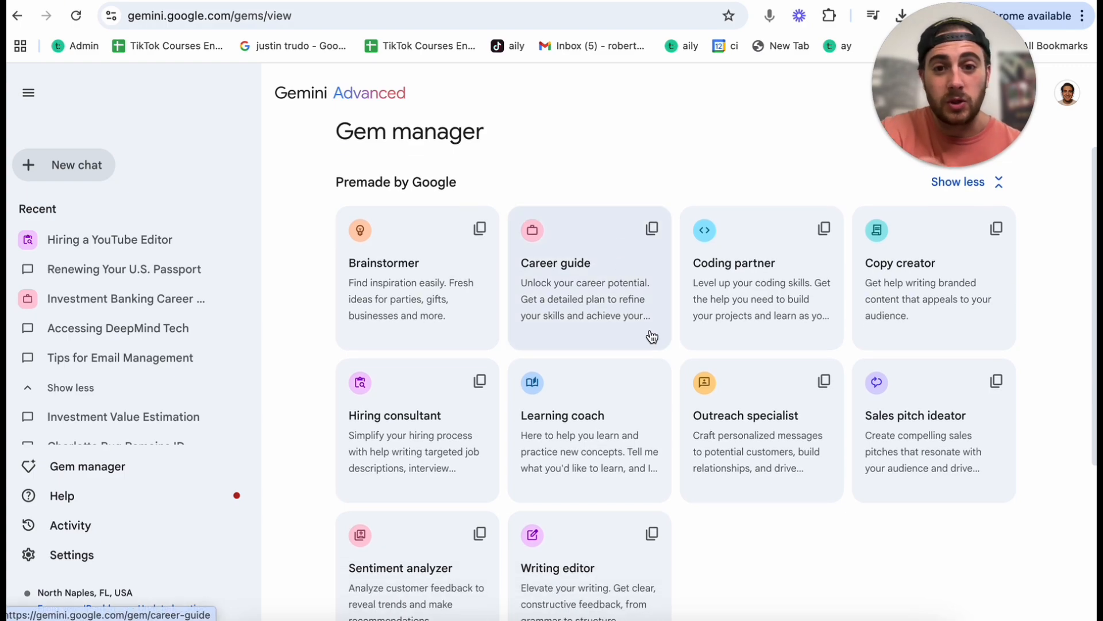
pyautogui.scroll(-4, 652, 337)
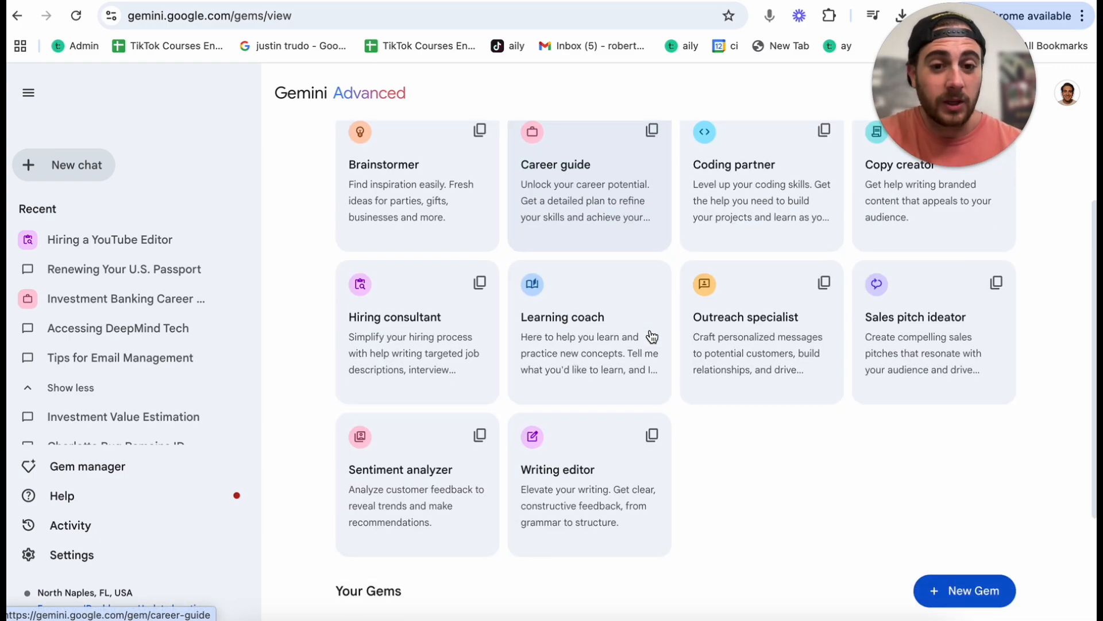
pyautogui.click(938, 452)
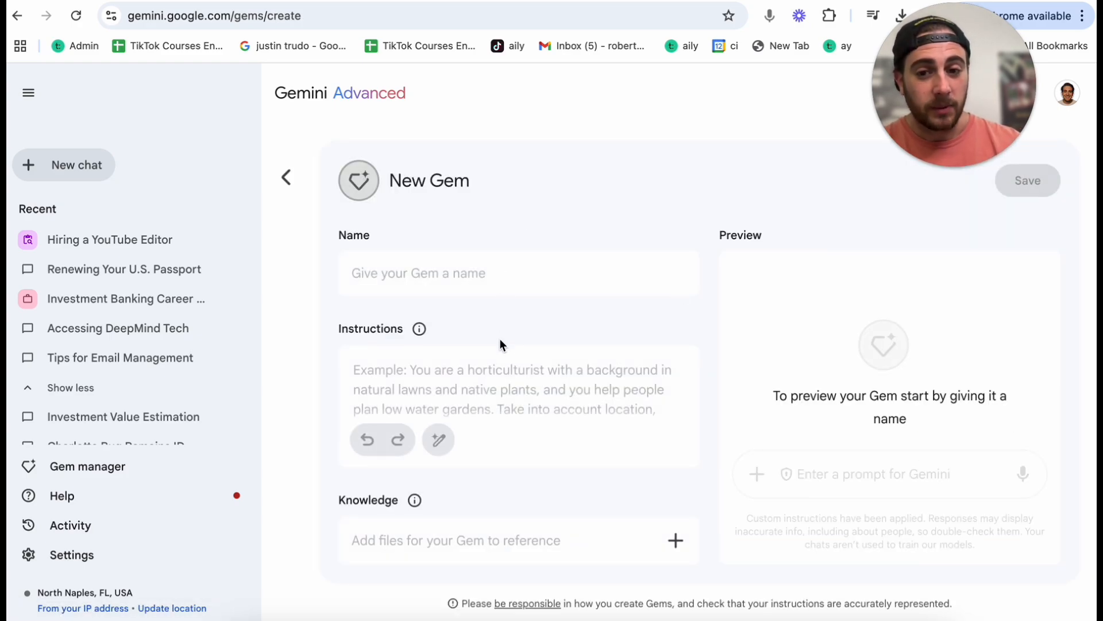
# Step: Examine the example instructions and the help notes for the Instructions and Knowledge fields of the new Gem
pyautogui.scroll(-1, 426, 382)
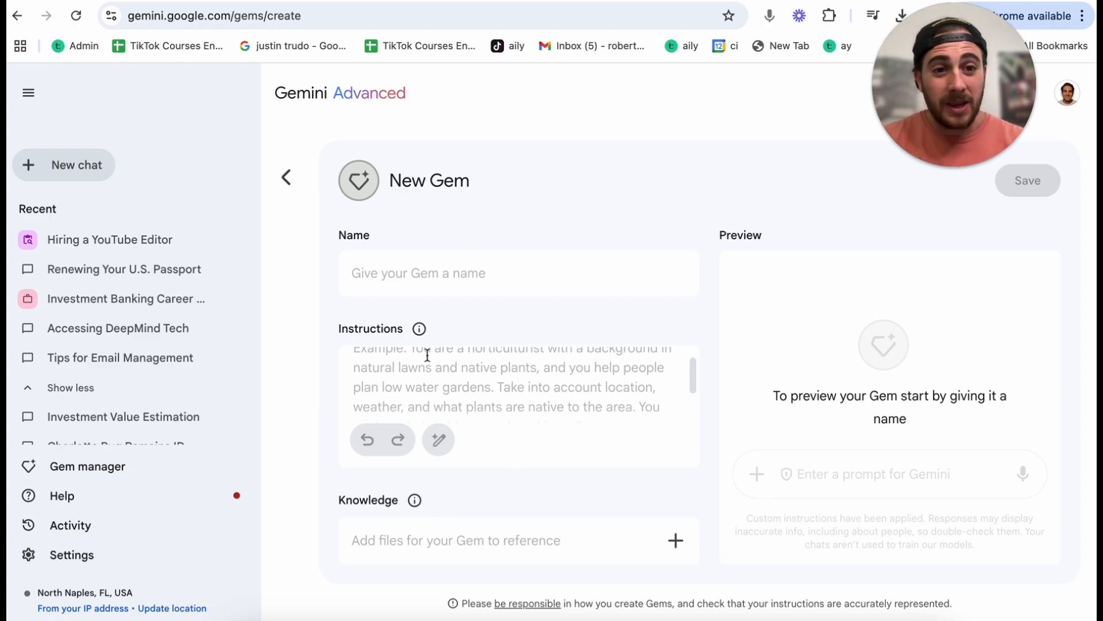
pyautogui.click(421, 330)
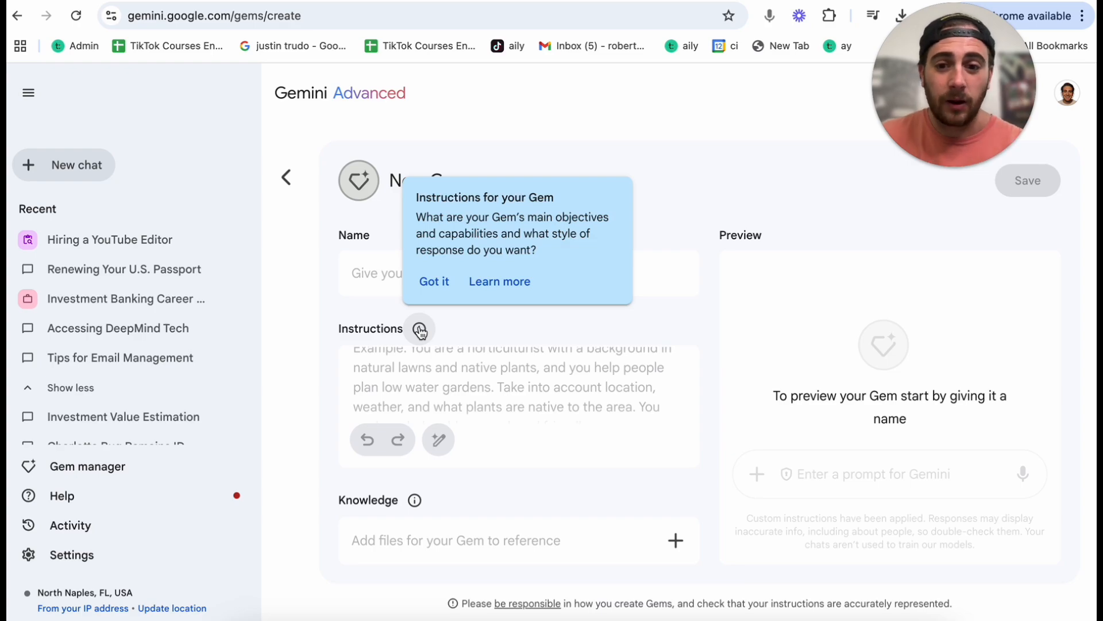
pyautogui.click(423, 509)
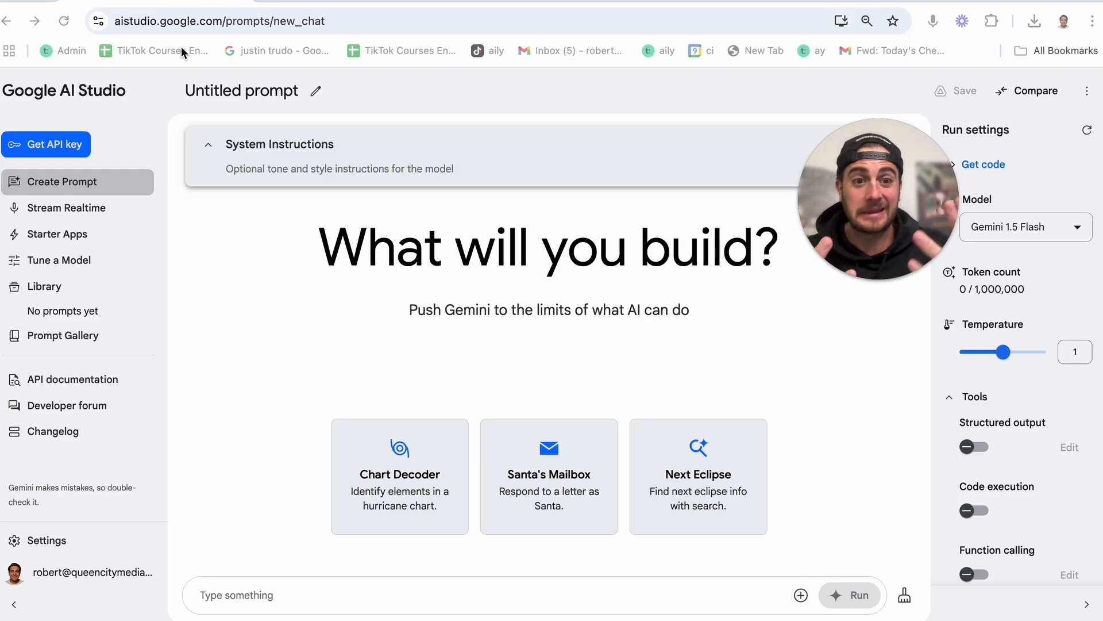
# Step: Start a Stream Realtime session in Google AI Studio that shares the entire screen with Gemini, and raise the system volume
pyautogui.click(95, 211)
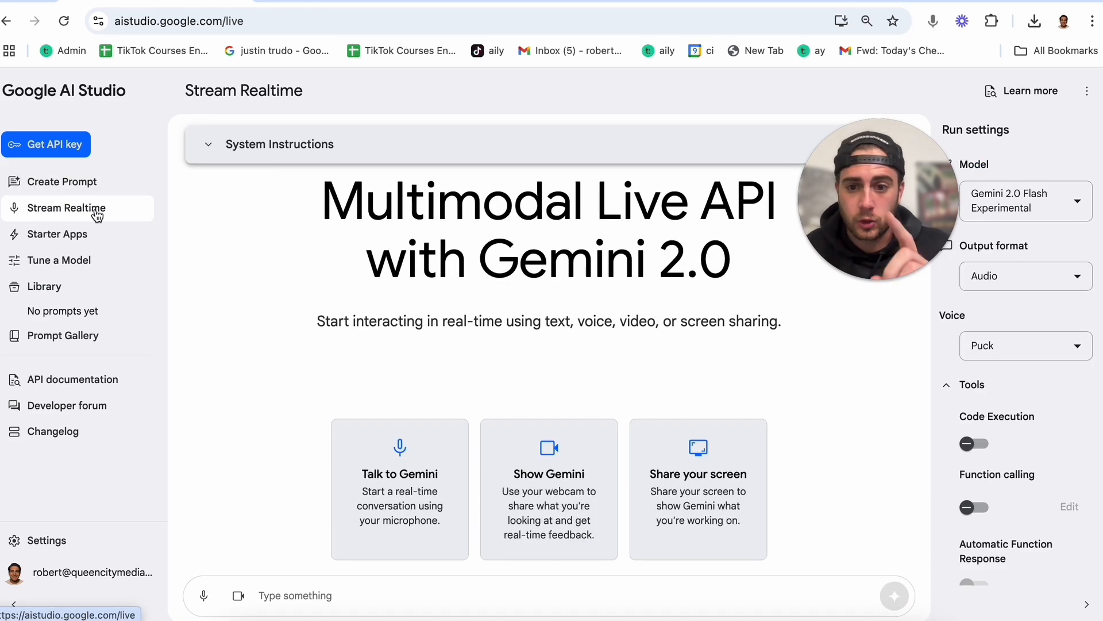
pyautogui.click(635, 474)
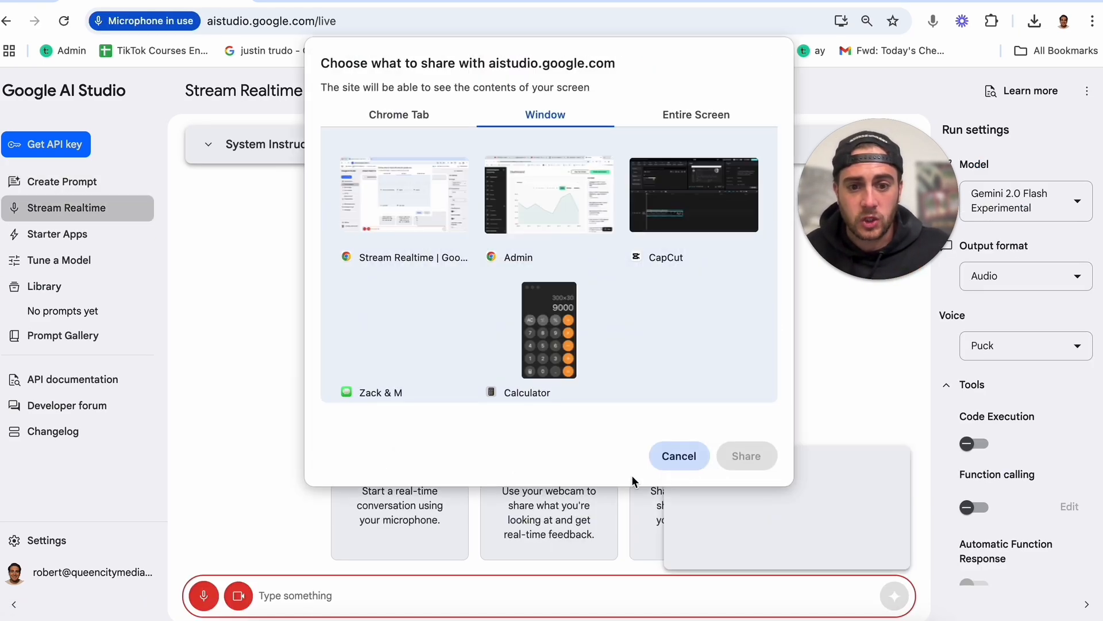
pyautogui.click(698, 113)
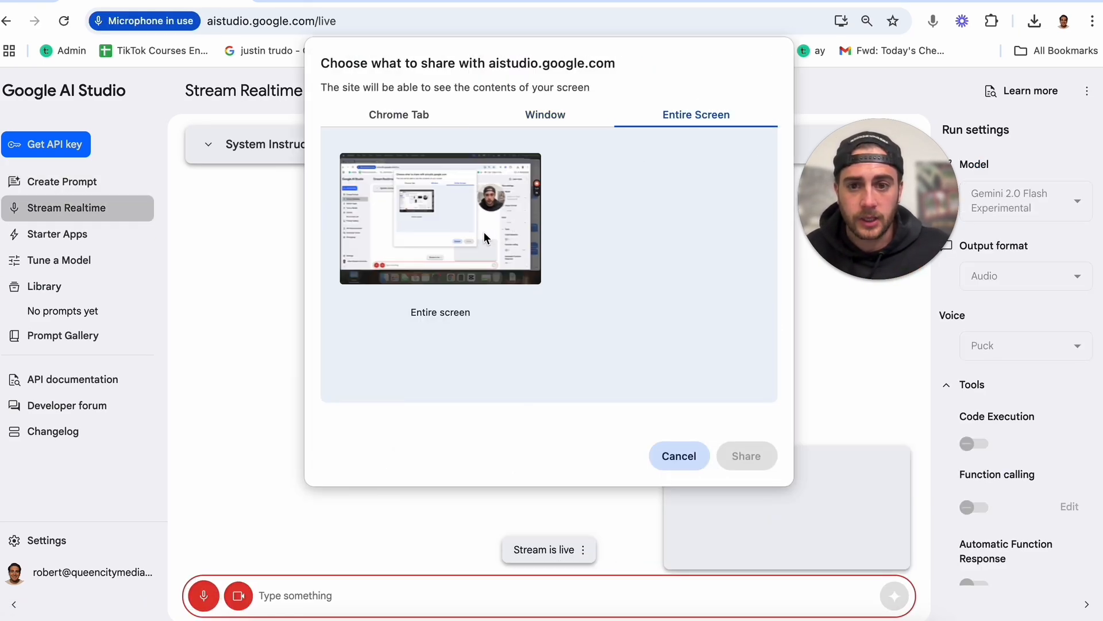
pyautogui.click(742, 457)
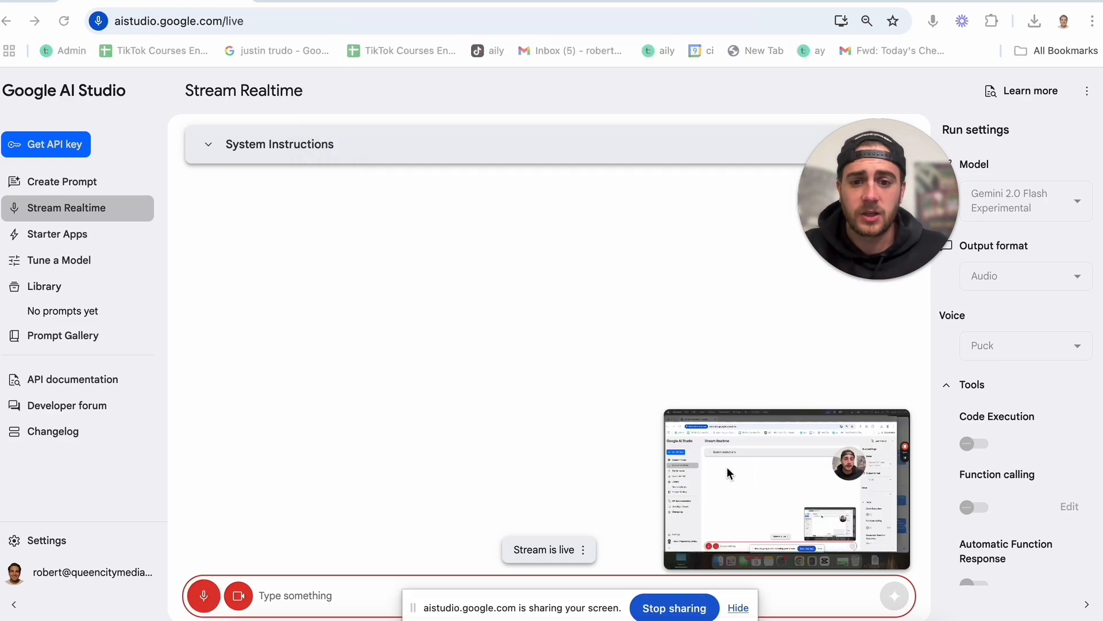
pyautogui.press('XF86AudioRaiseVolume')
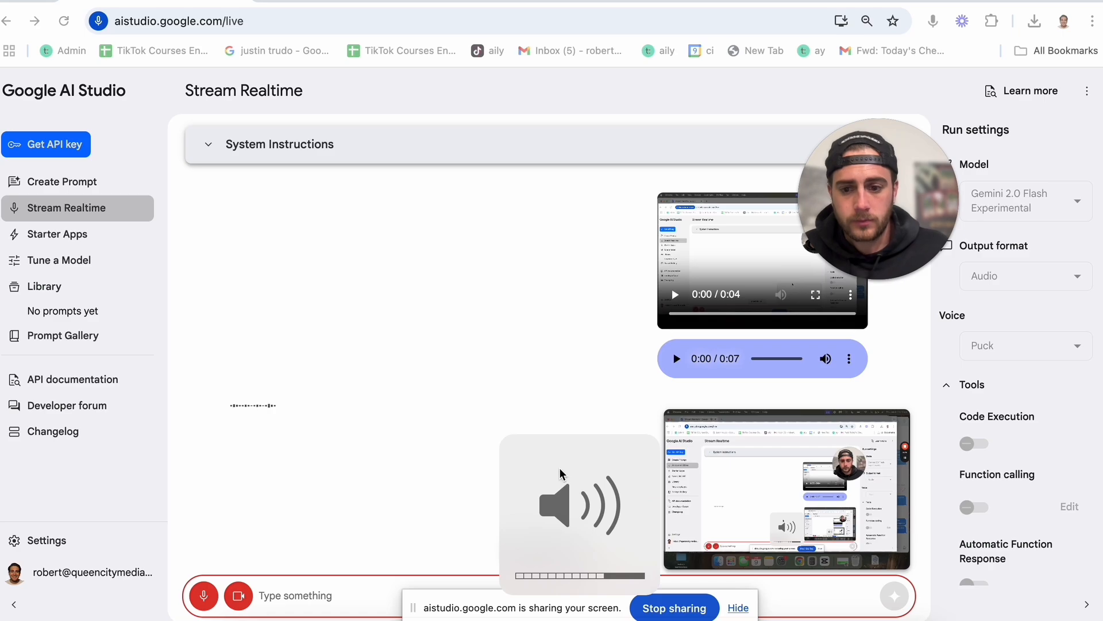
# Step: Switch to CapCut and set the audio volume of the YT Times 2025 Clip 7.mp4 clip to 20.0 dB
pyautogui.press('super+Tab')
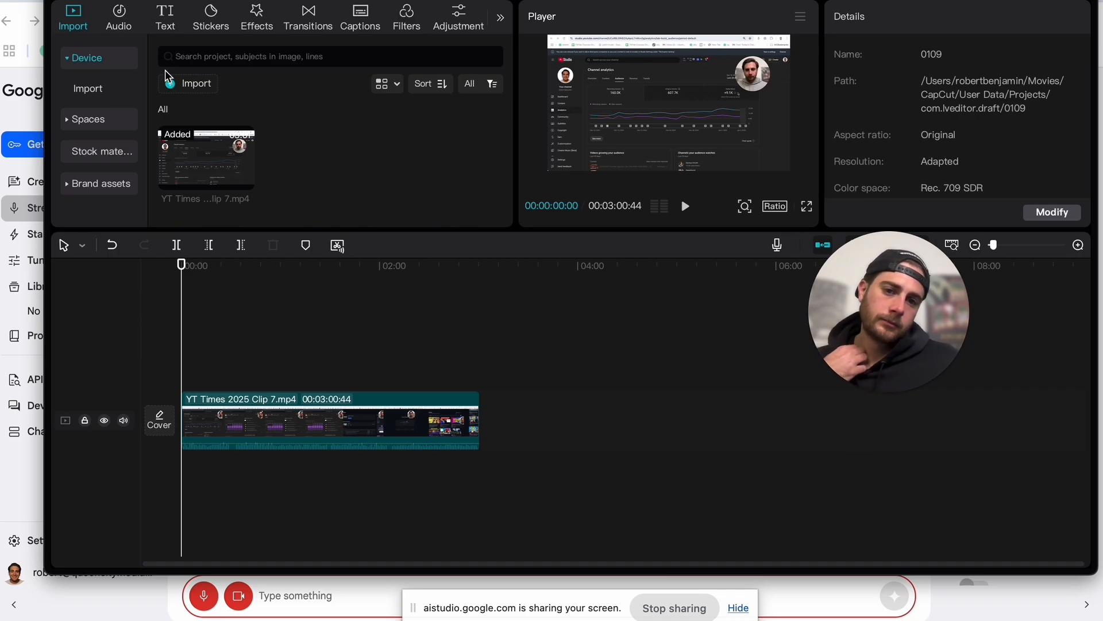
pyautogui.click(330, 424)
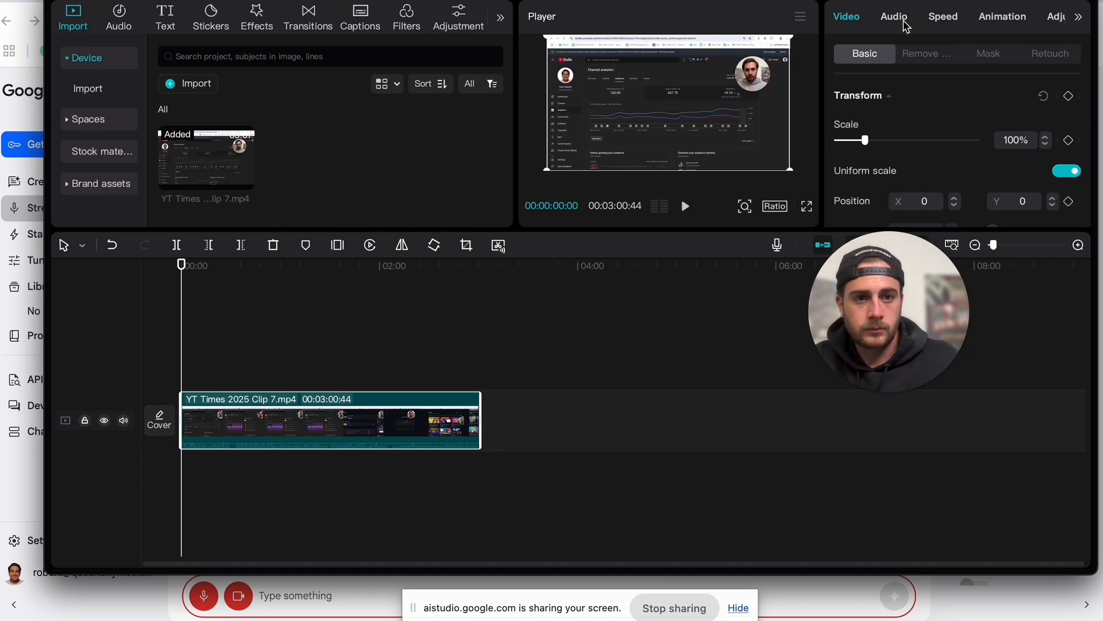
pyautogui.hscroll(1, 906, 26)
pyautogui.hscroll(-1, 907, 26)
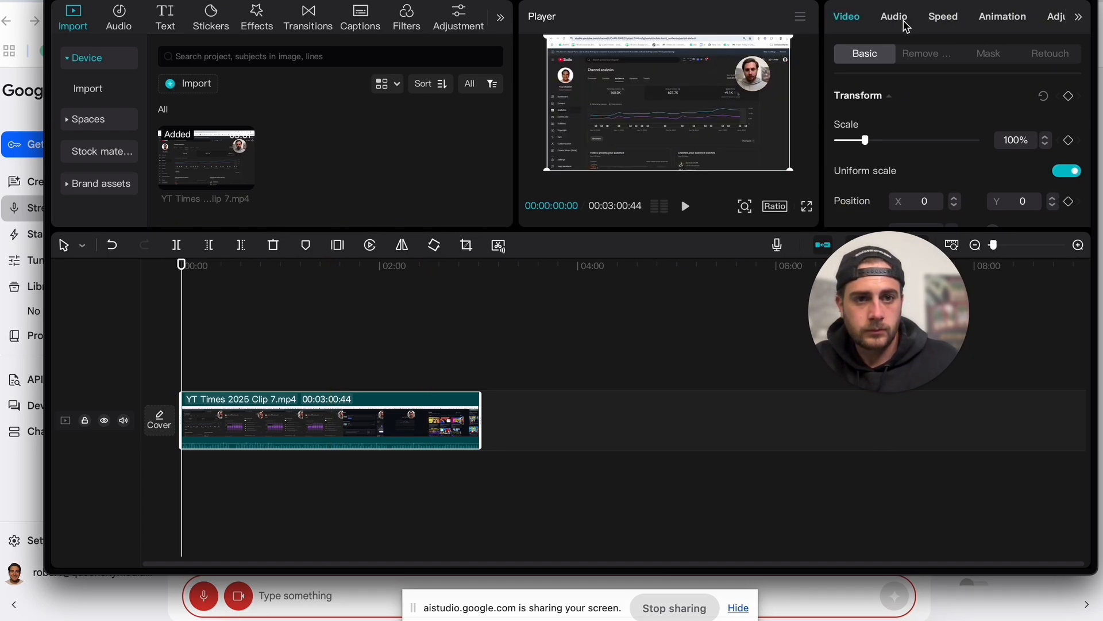
pyautogui.click(895, 18)
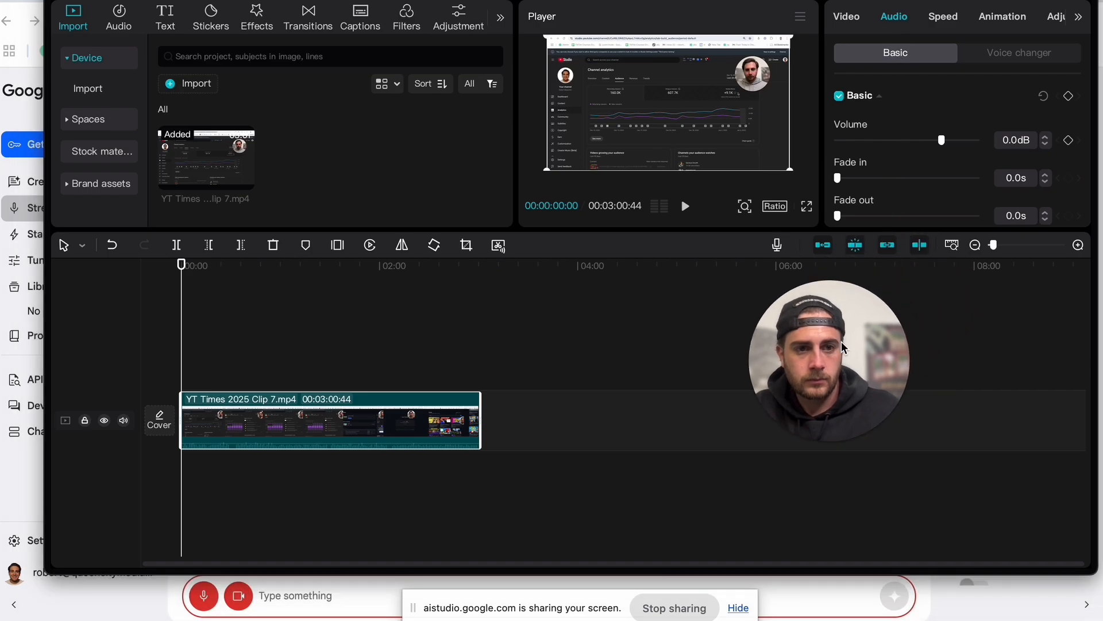
pyautogui.moveTo(940, 141); pyautogui.dragTo(1016, 140)
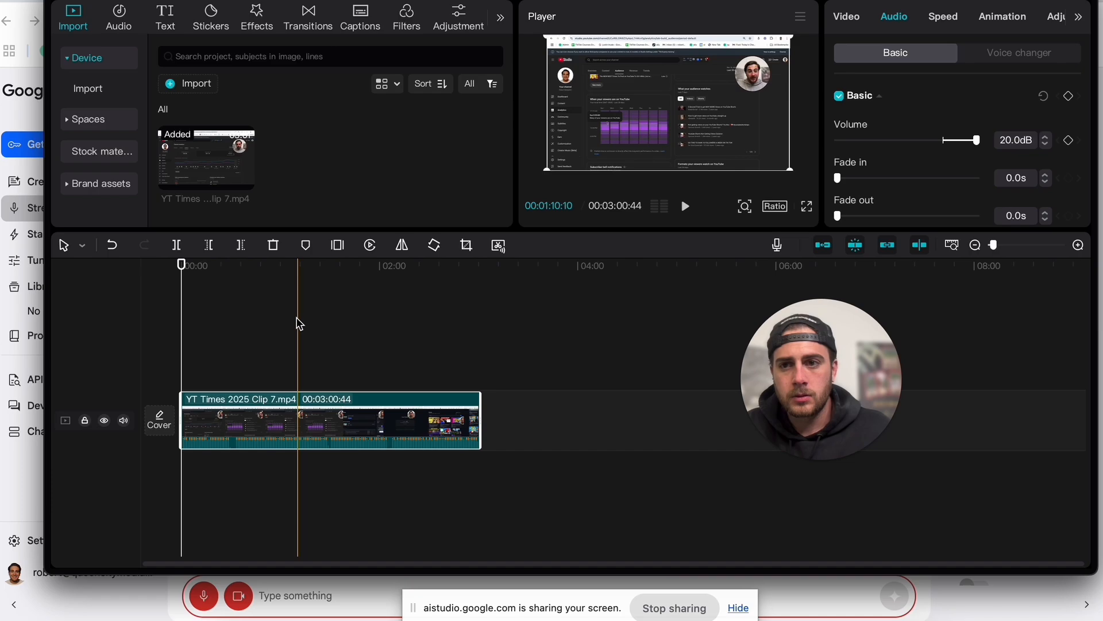
# Step: Add a default text clip above the video at the start of the timeline
pyautogui.click(165, 17)
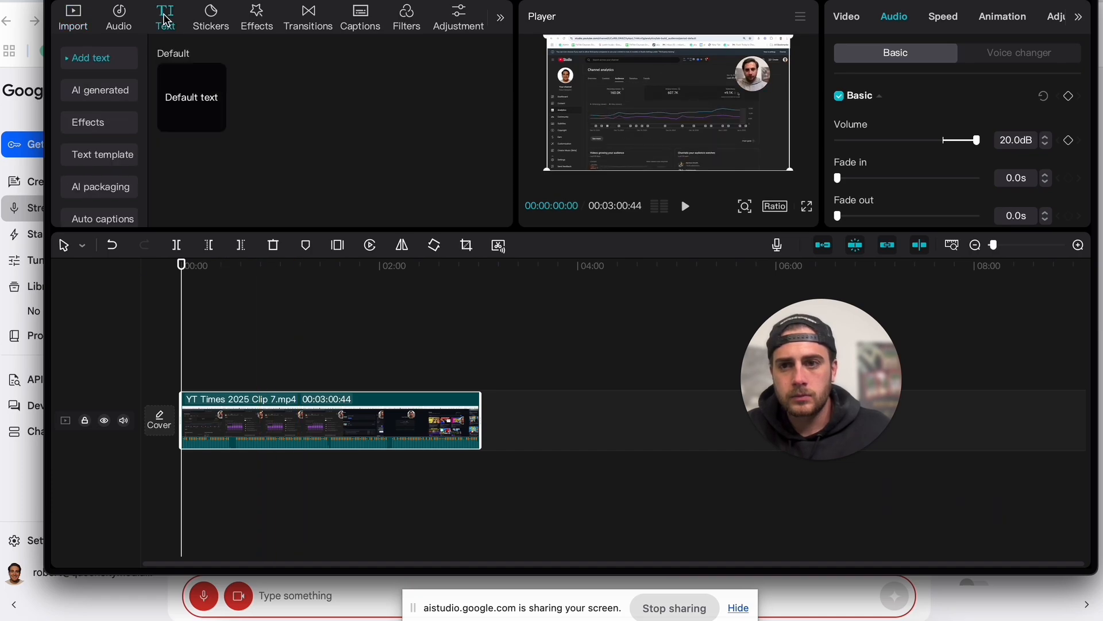
pyautogui.click(212, 114)
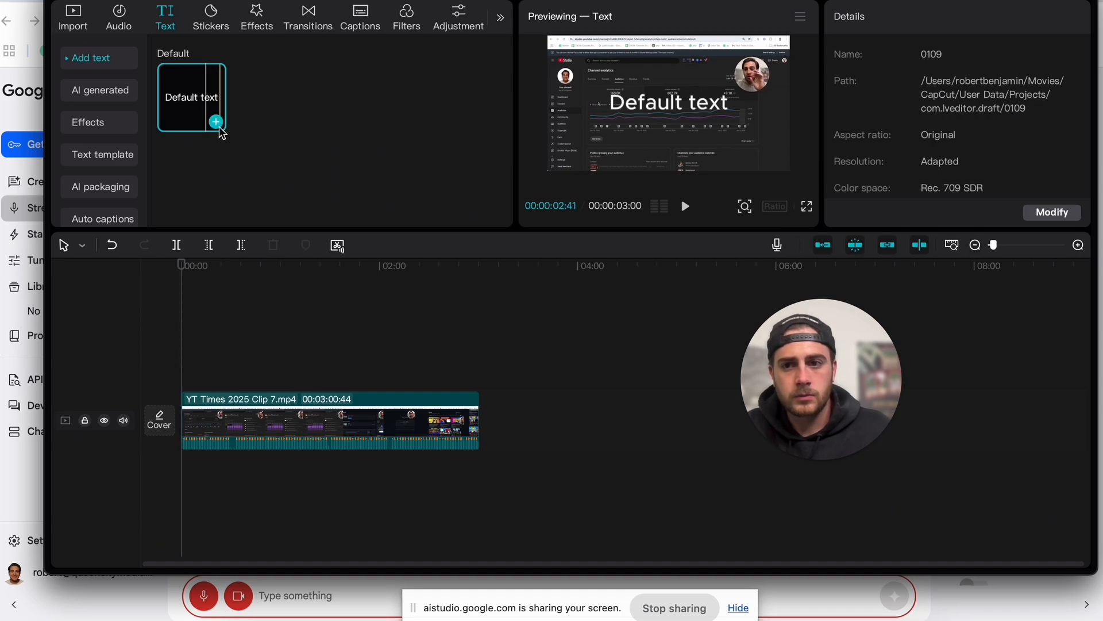
pyautogui.click(218, 125)
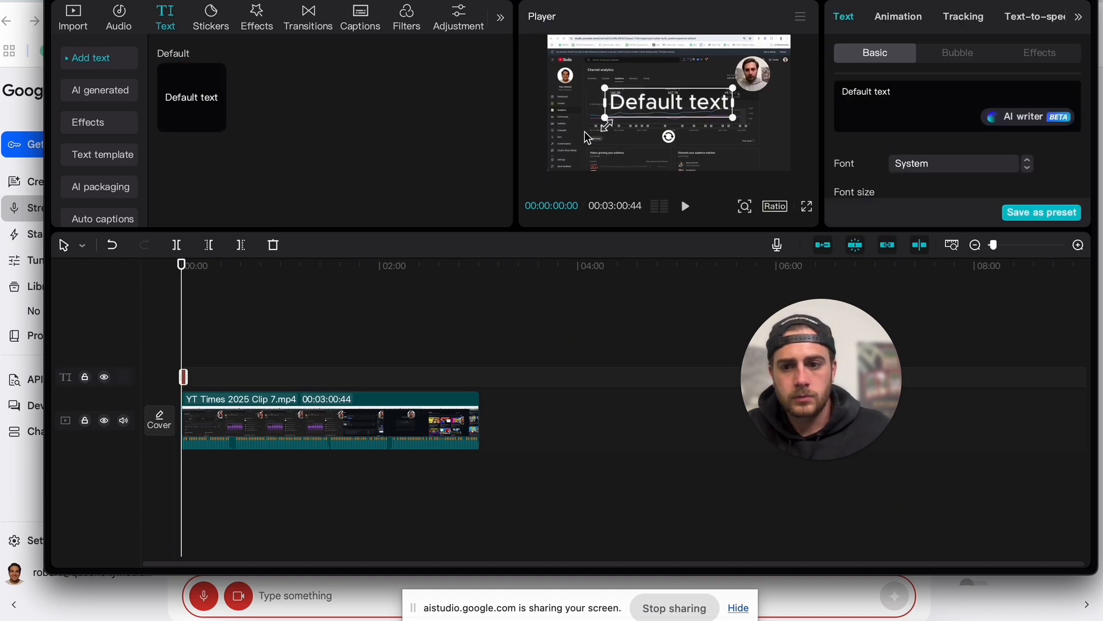
# Step: Extend the text clip to about 10 seconds and make it read "random text" at font size 18
pyautogui.click(1078, 245)
pyautogui.click(1079, 244)
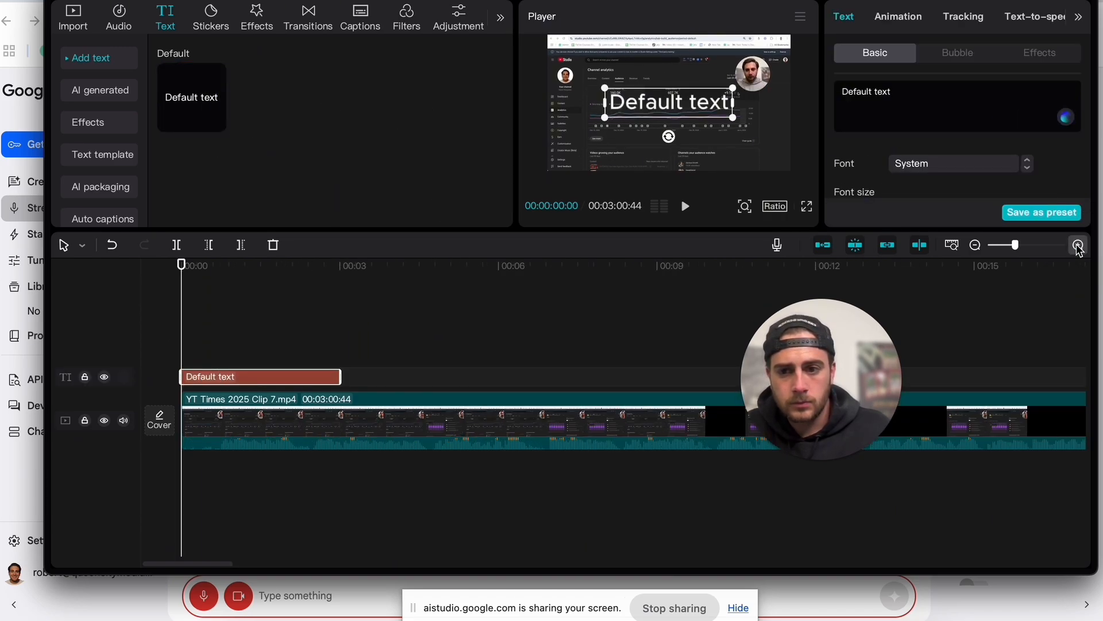
pyautogui.moveTo(340, 380); pyautogui.dragTo(730, 379)
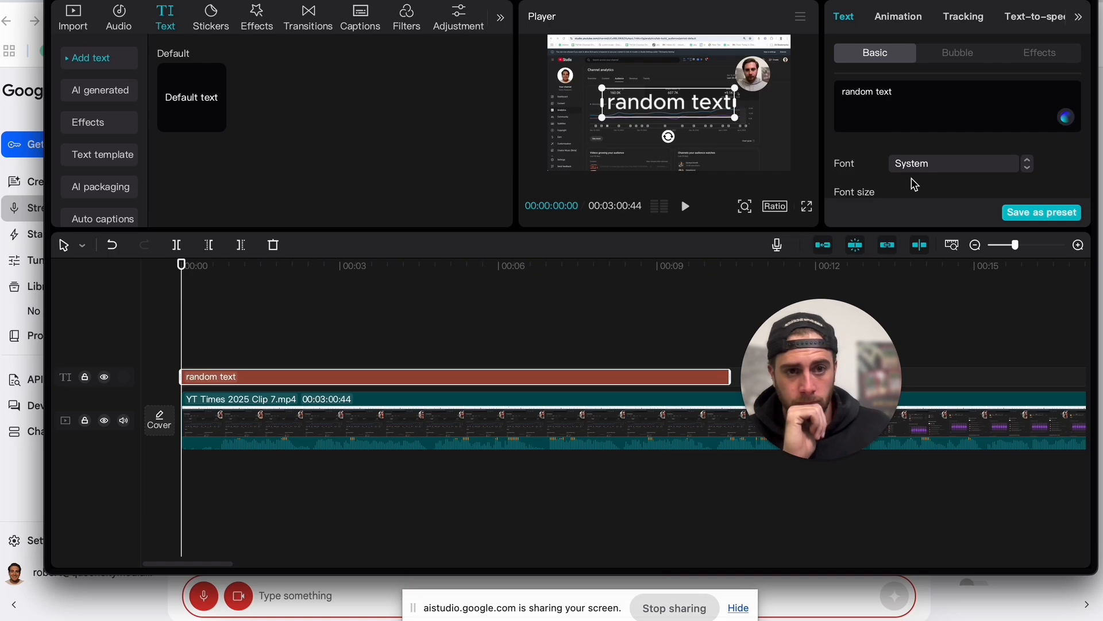
pyautogui.scroll(-2, 913, 184)
pyautogui.moveTo(856, 179)
pyautogui.mouseDown()
pyautogui.moveTo(869, 178)
pyautogui.moveTo(847, 180)
pyautogui.mouseUp()
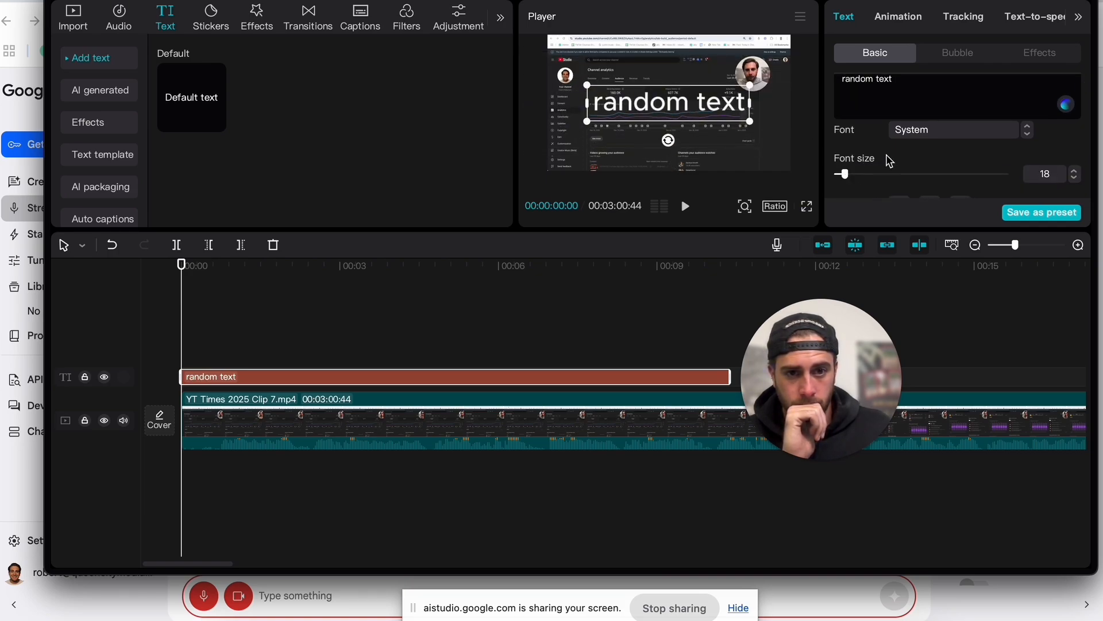
# Step: Examine the text's alignment, preset style and transform settings, and preview the video with its text in full screen
pyautogui.scroll(-5, 885, 162)
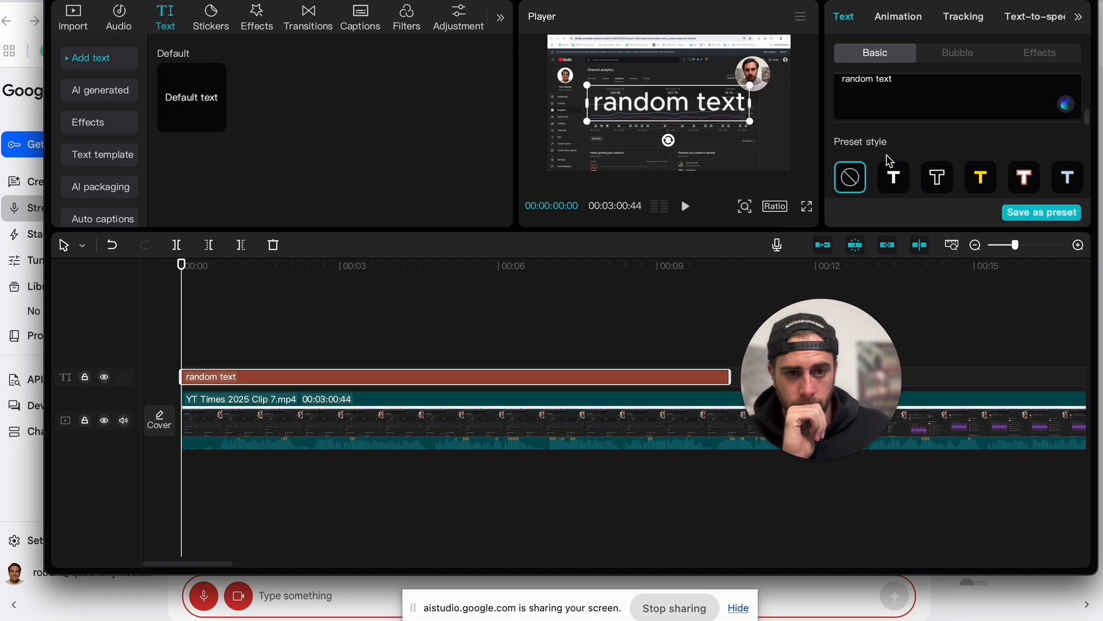
pyautogui.scroll(-3, 889, 160)
pyautogui.scroll(-1, 946, 164)
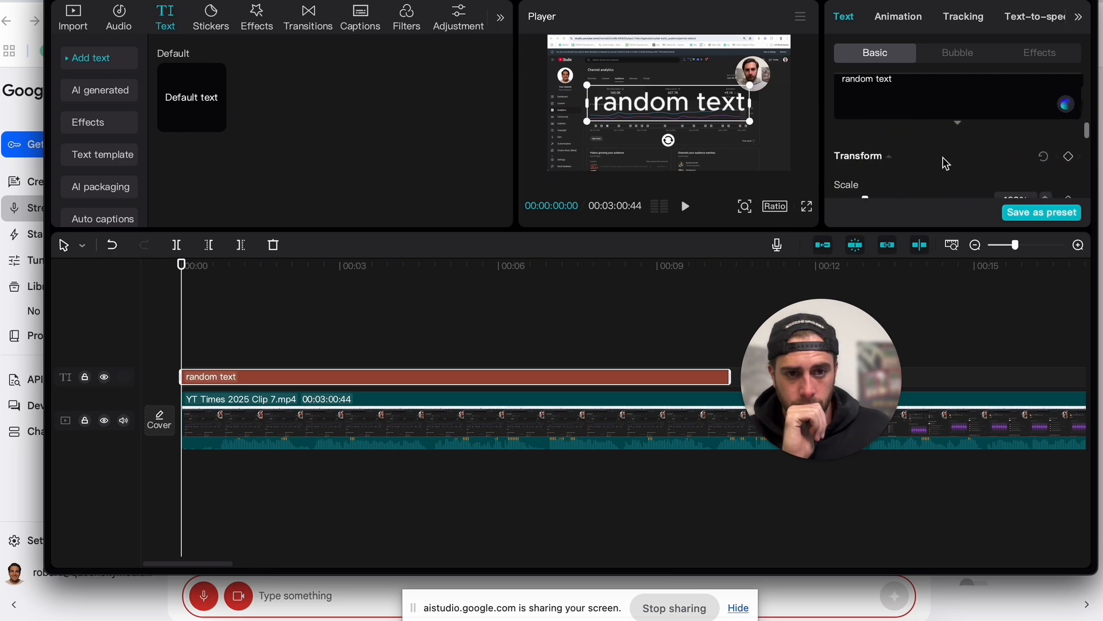
pyautogui.scroll(3, 943, 162)
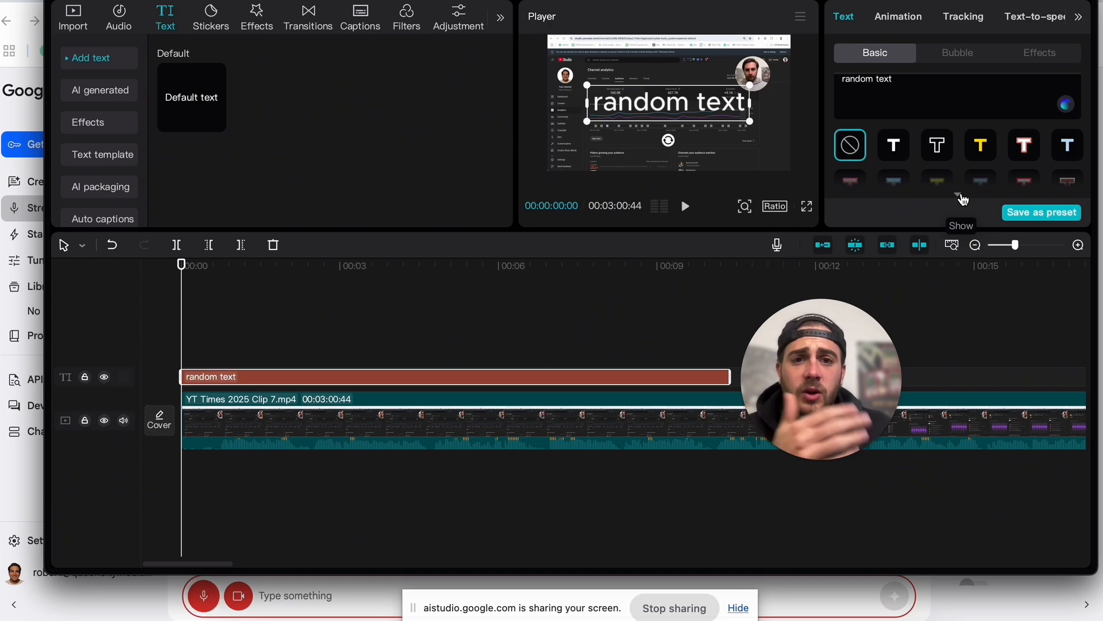
pyautogui.scroll(2, 954, 168)
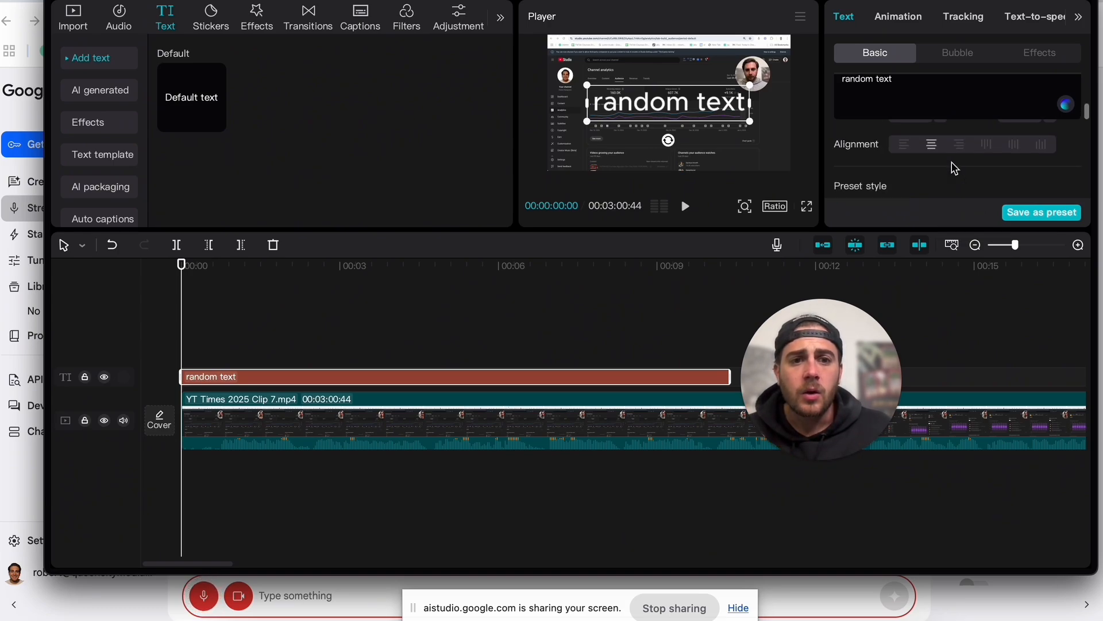
pyautogui.scroll(-3, 955, 171)
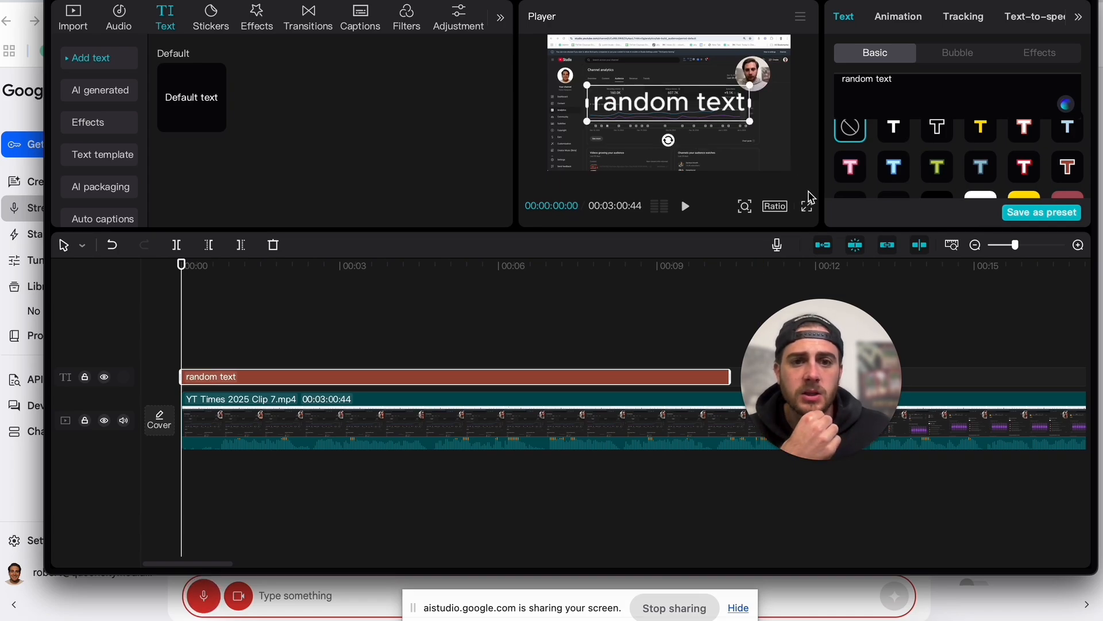
pyautogui.click(807, 207)
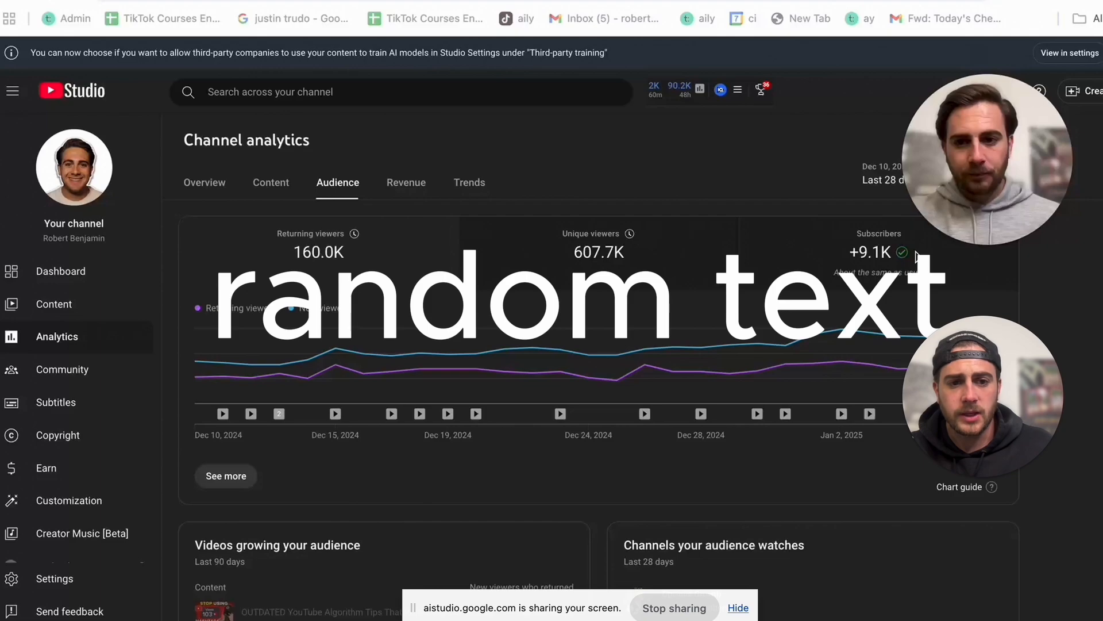
pyautogui.press('Escape')
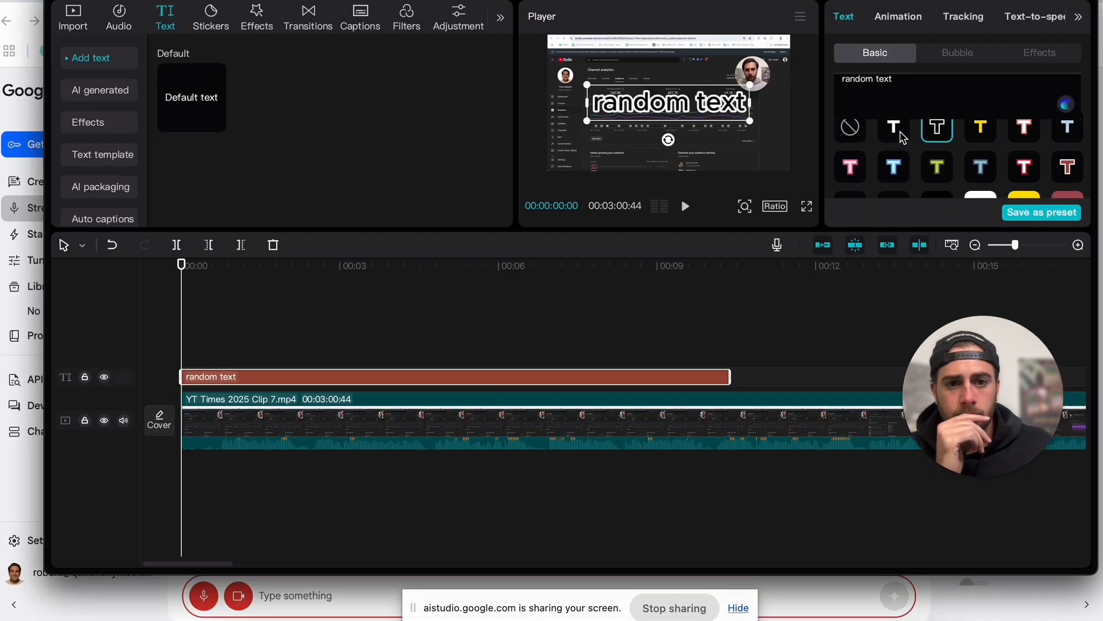
# Step: Apply the yellow preset style with black outline to the text and move it to the lower part of the video frame
pyautogui.click(983, 134)
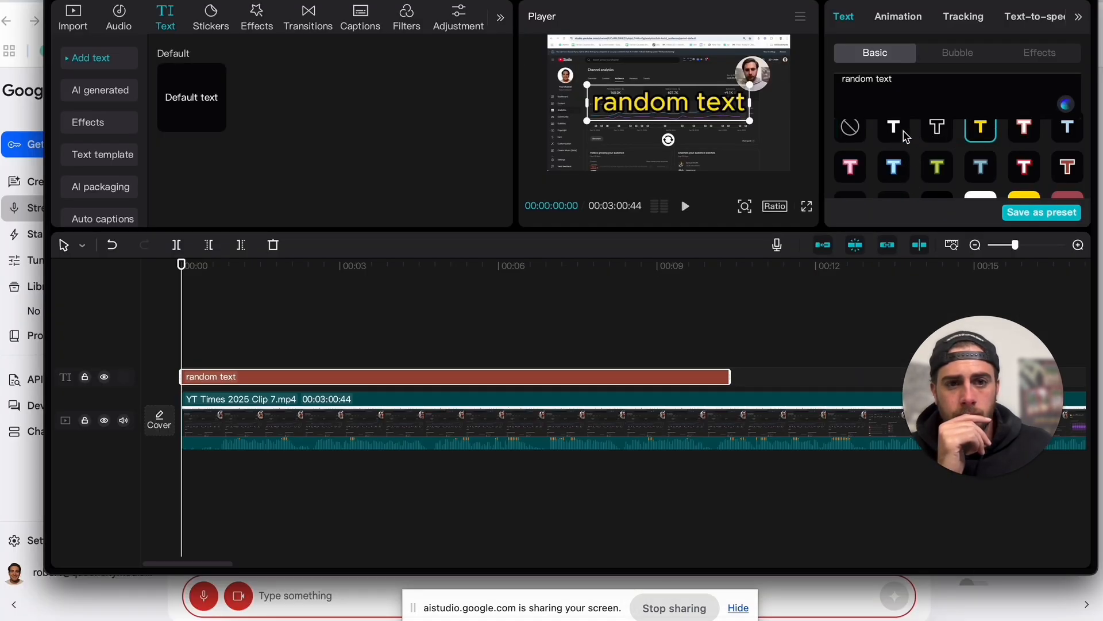
pyautogui.click(902, 134)
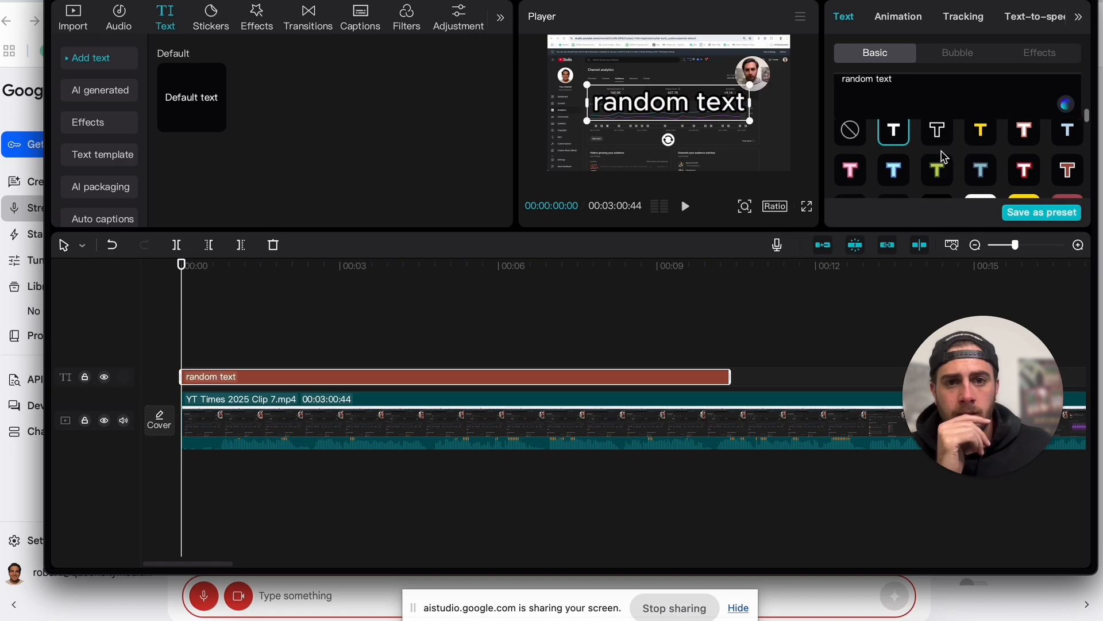
pyautogui.scroll(1, 944, 156)
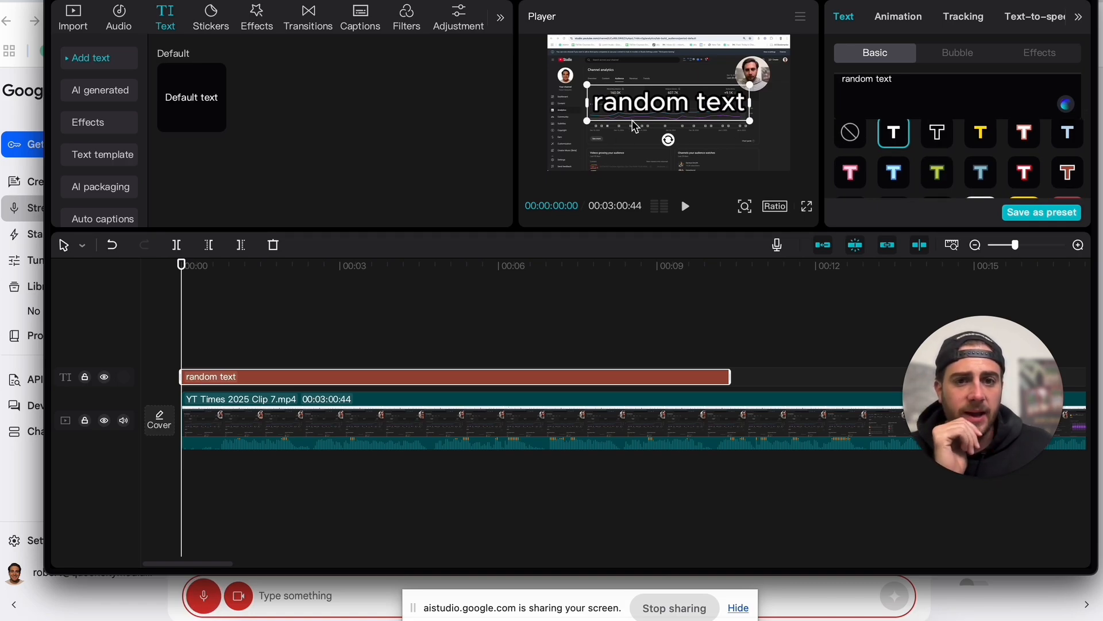
pyautogui.click(977, 138)
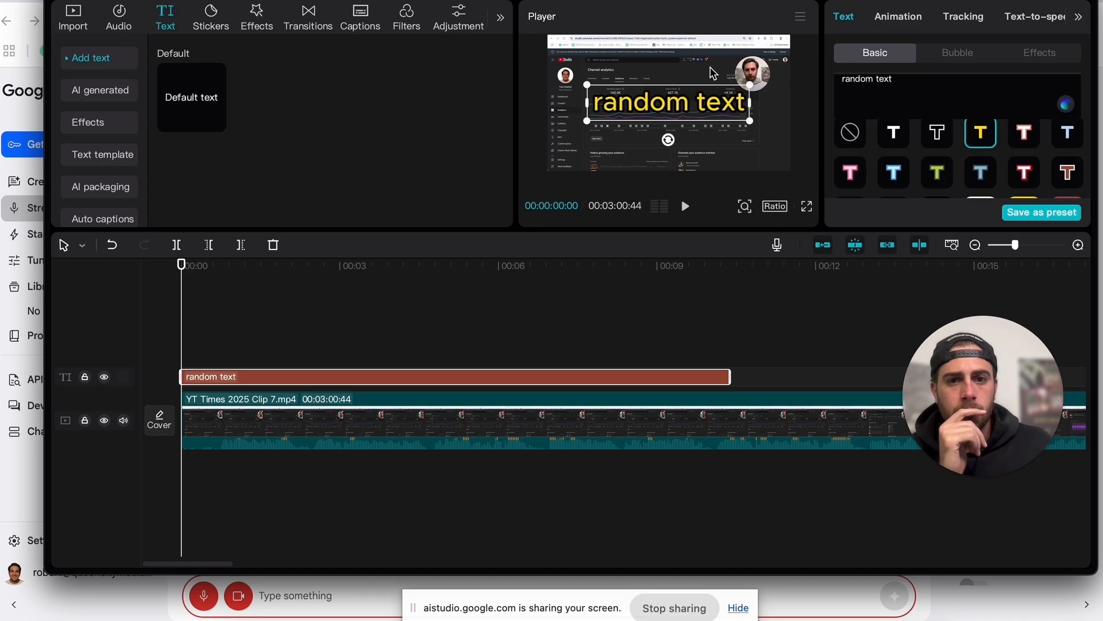
pyautogui.moveTo(710, 114); pyautogui.dragTo(717, 158)
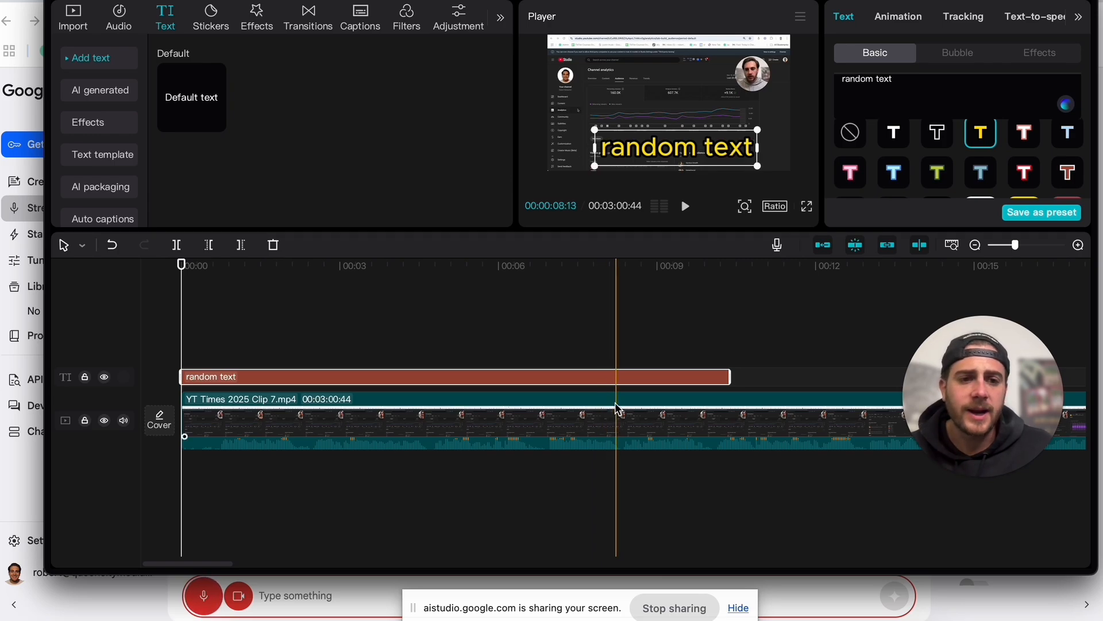
pyautogui.click(462, 356)
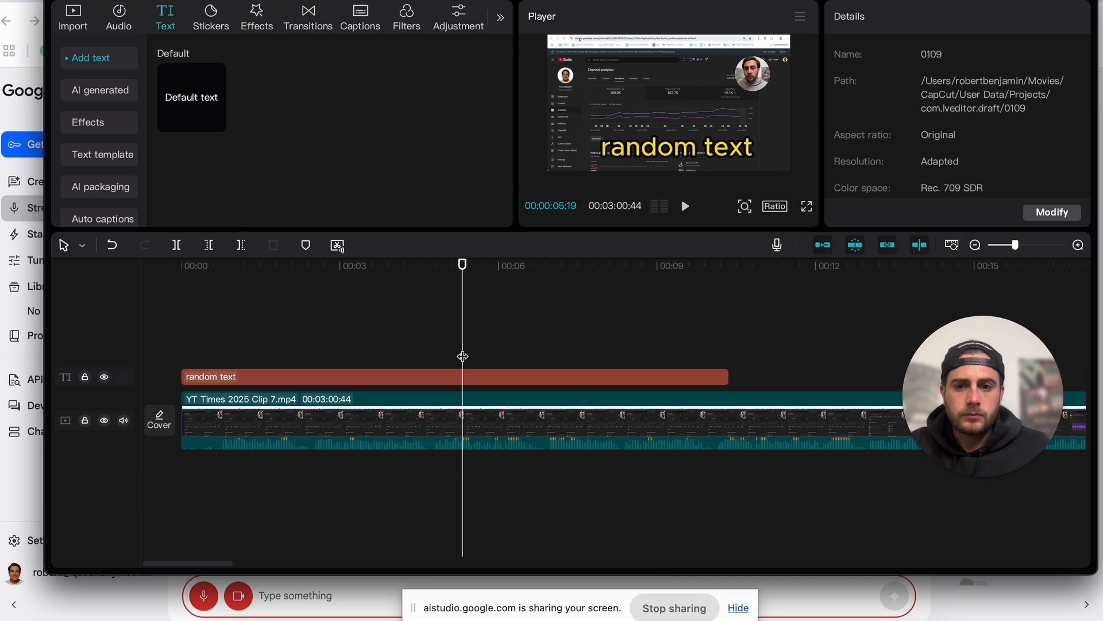
pyautogui.moveTo(1006, 356); pyautogui.dragTo(632, 270)
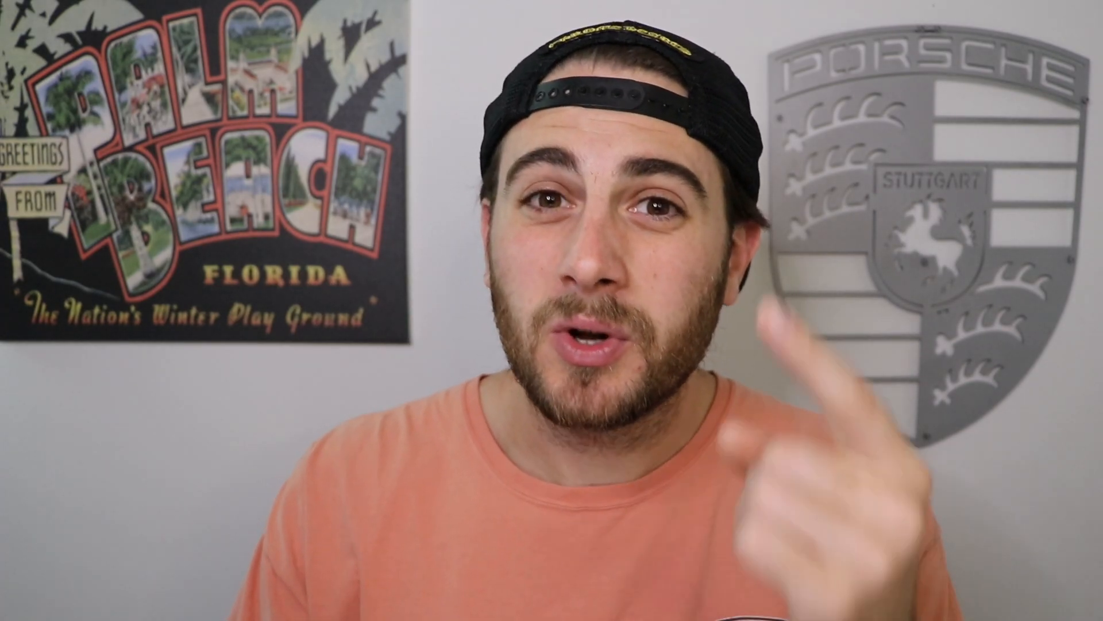